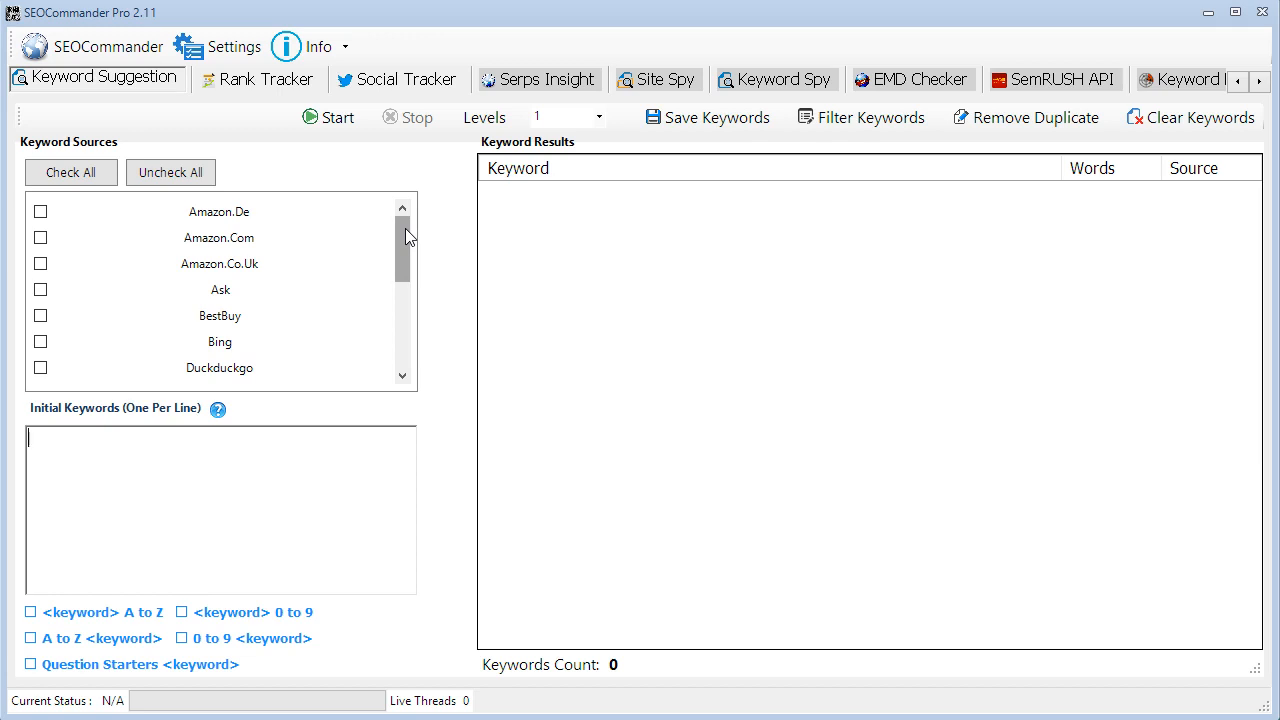
Step: Look through the complete list of available keyword sources, from Amazon.De down to Youtube and back
mouse_move(405, 228)
left_mouse_down()
mouse_move(400, 368)
mouse_move(411, 240)
left_mouse_up()
left_click_drag(403, 245, 401, 366)
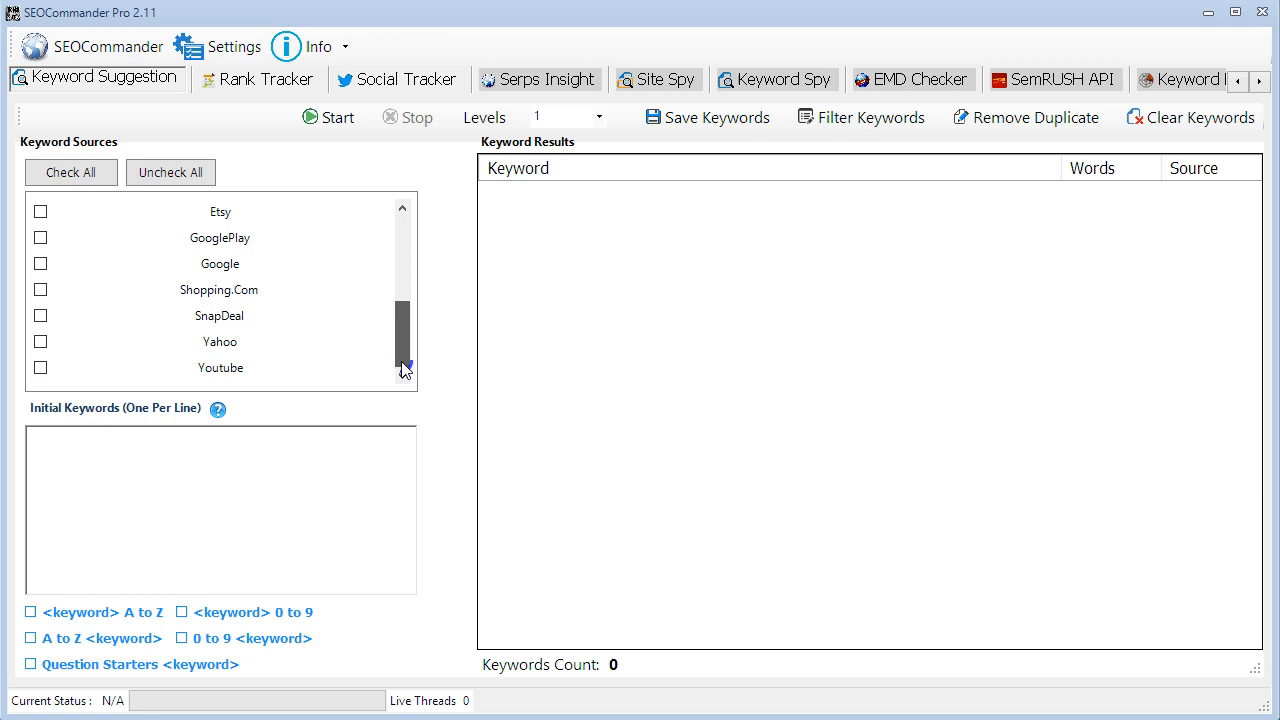
mouse_move(406, 313)
left_mouse_down()
mouse_move(426, 194)
mouse_move(423, 330)
left_mouse_up()
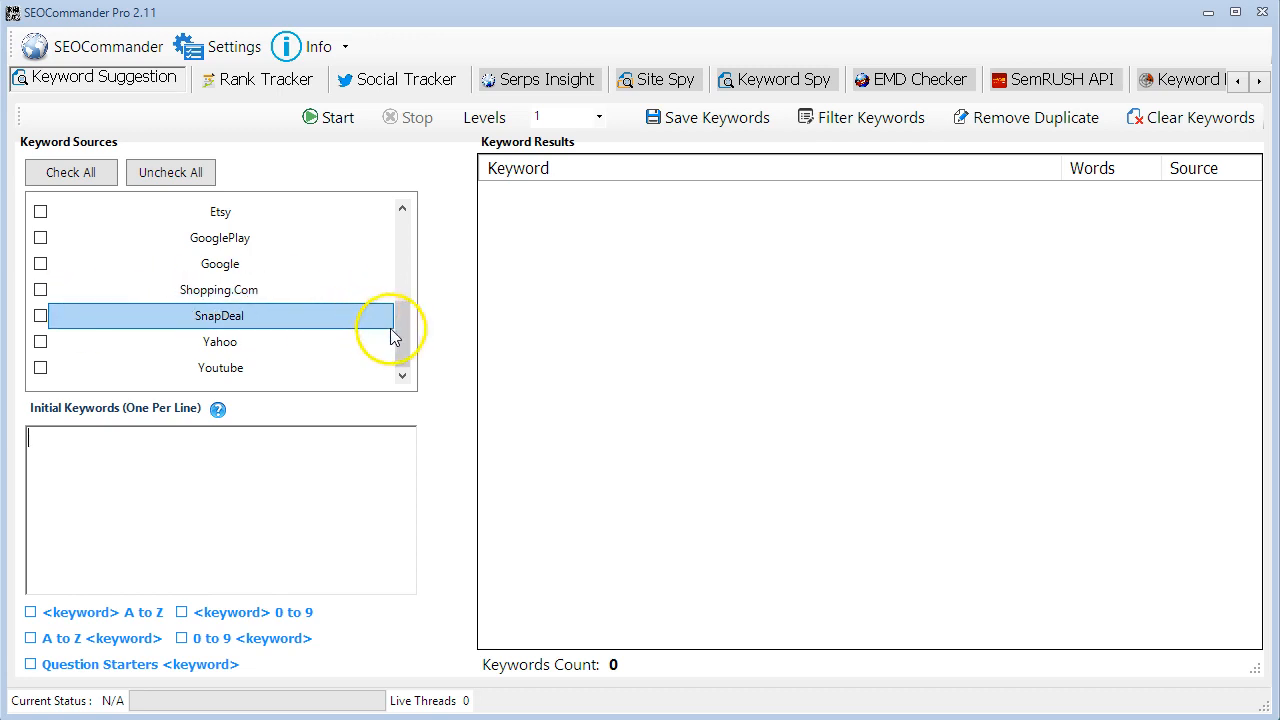
left_click_drag(406, 328, 413, 198)
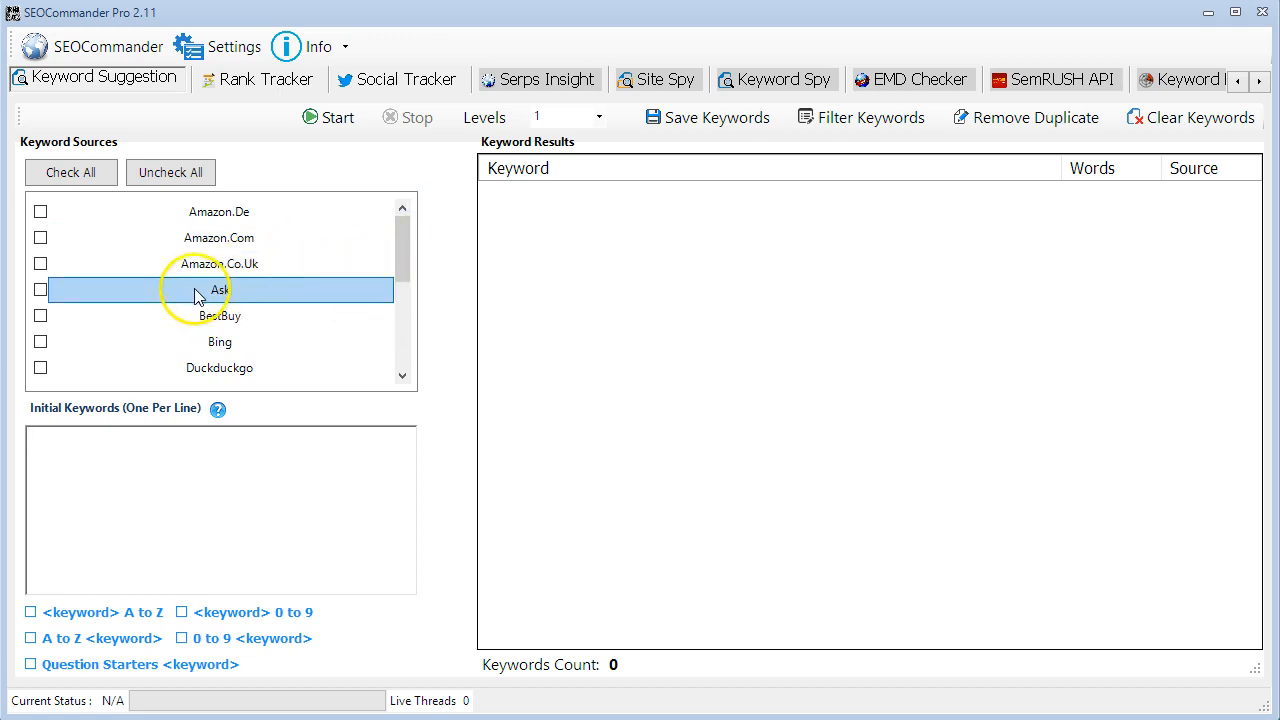
left_click_drag(404, 250, 408, 343)
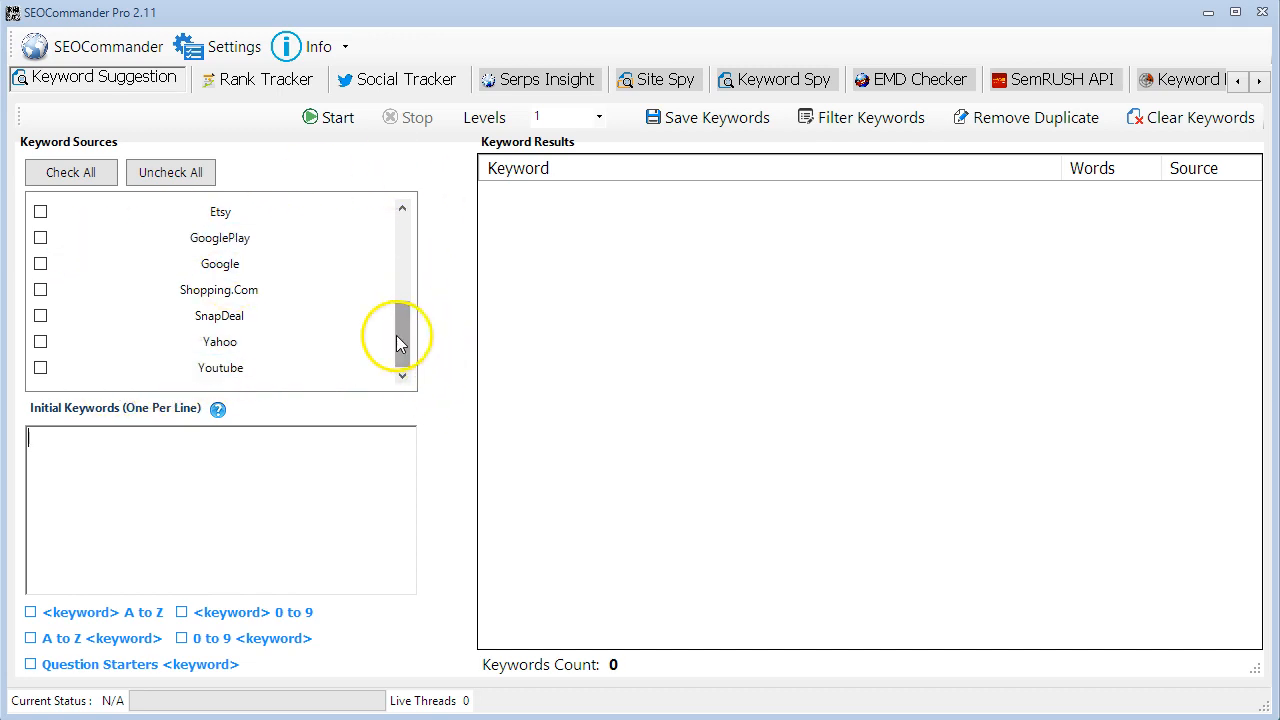
left_click_drag(397, 340, 417, 244)
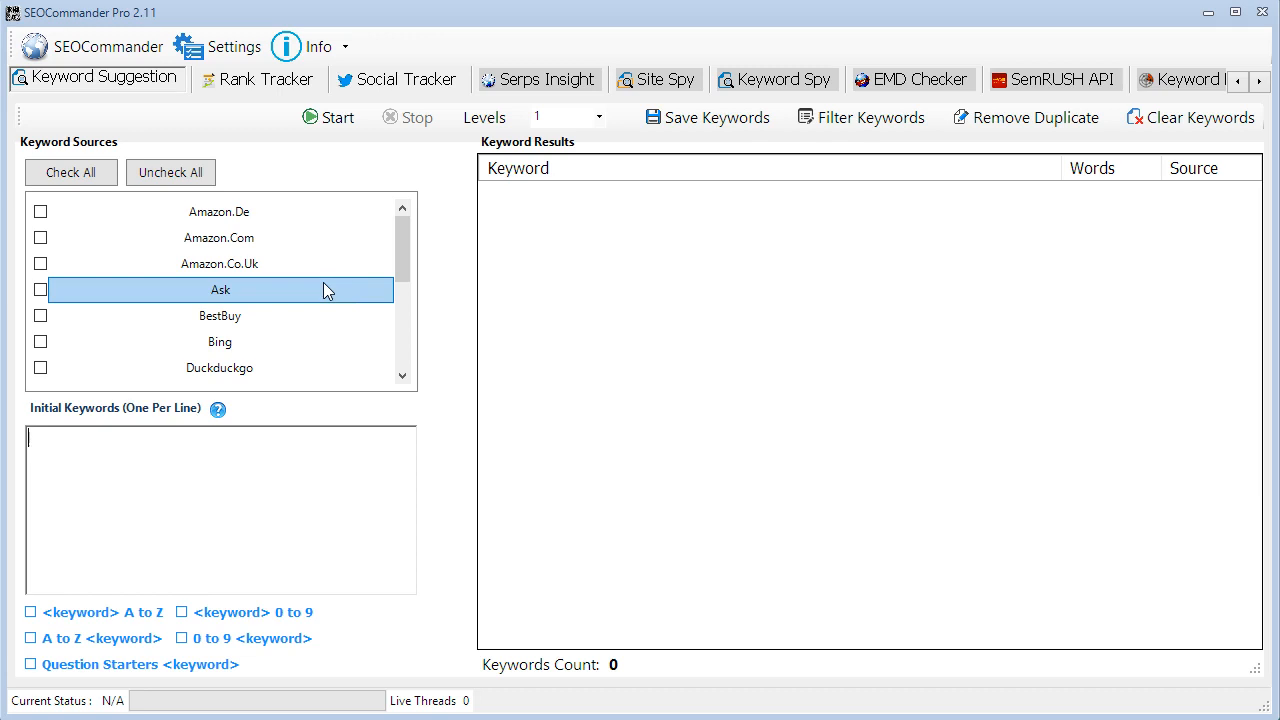
left_click_drag(396, 268, 414, 183)
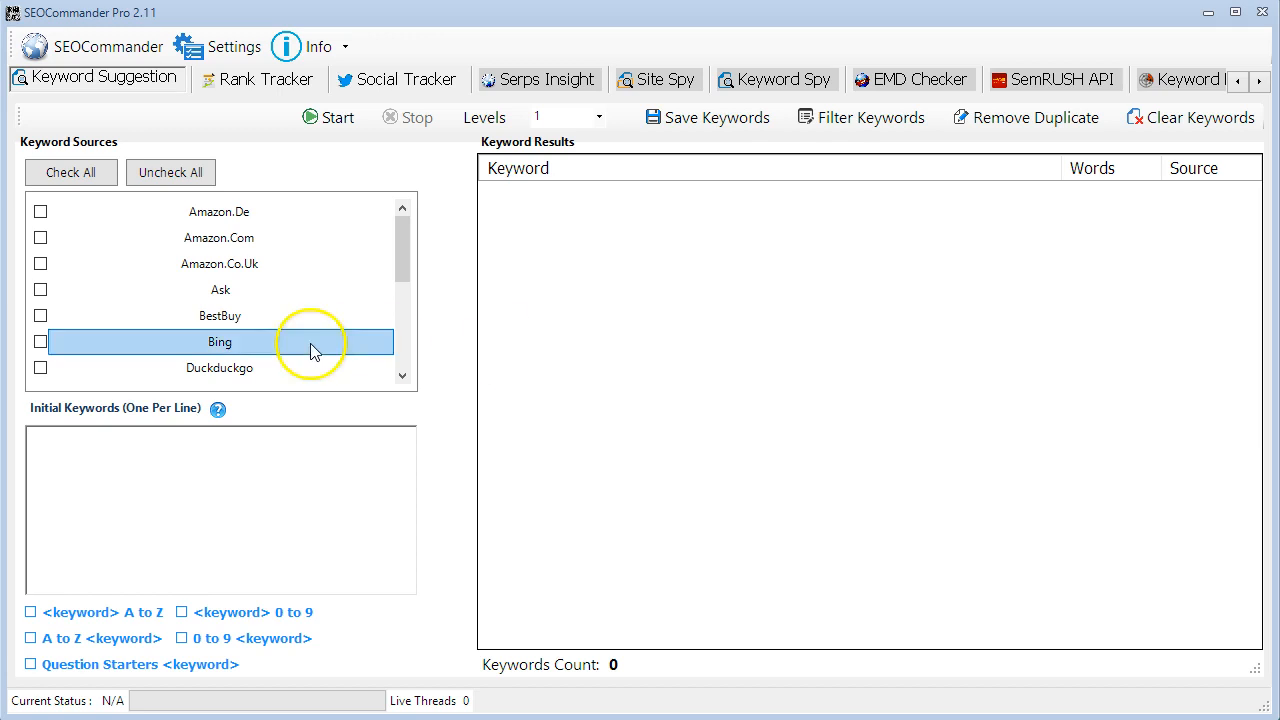
Step: Enter car as the initial keyword and enable Ebay.com as the keyword source
left_click(117, 461)
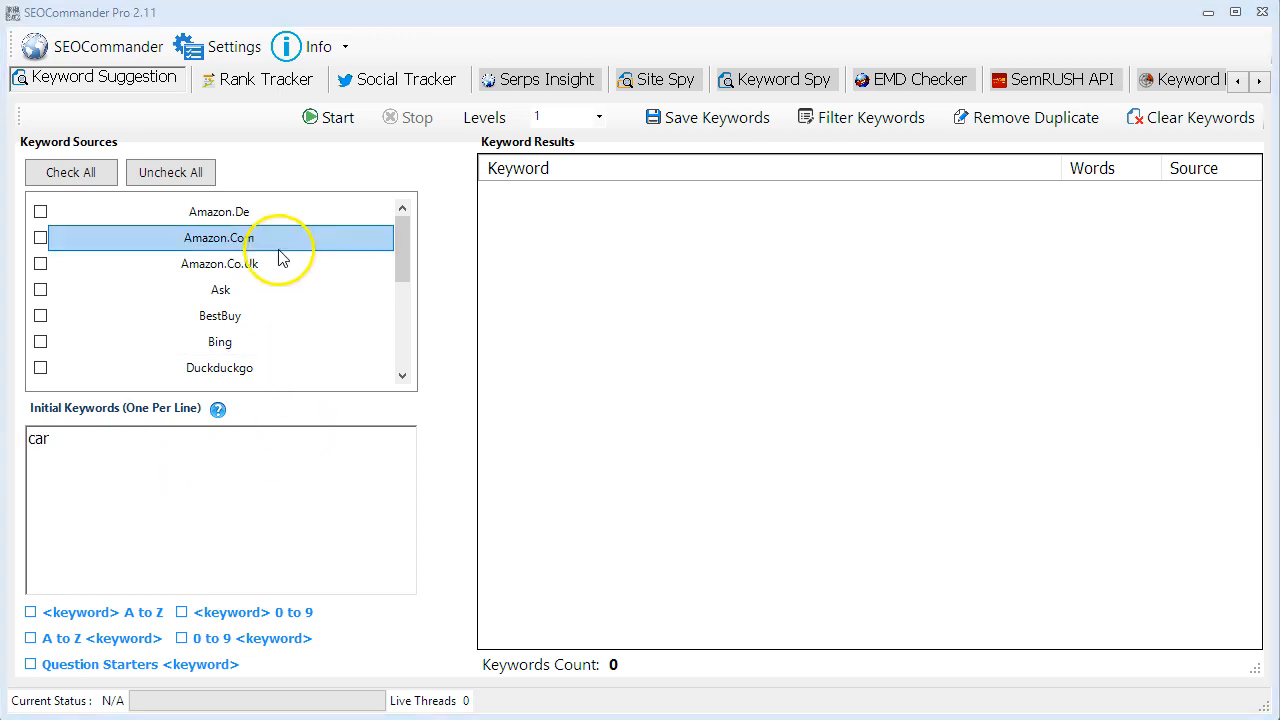
left_click_drag(408, 234, 415, 290)
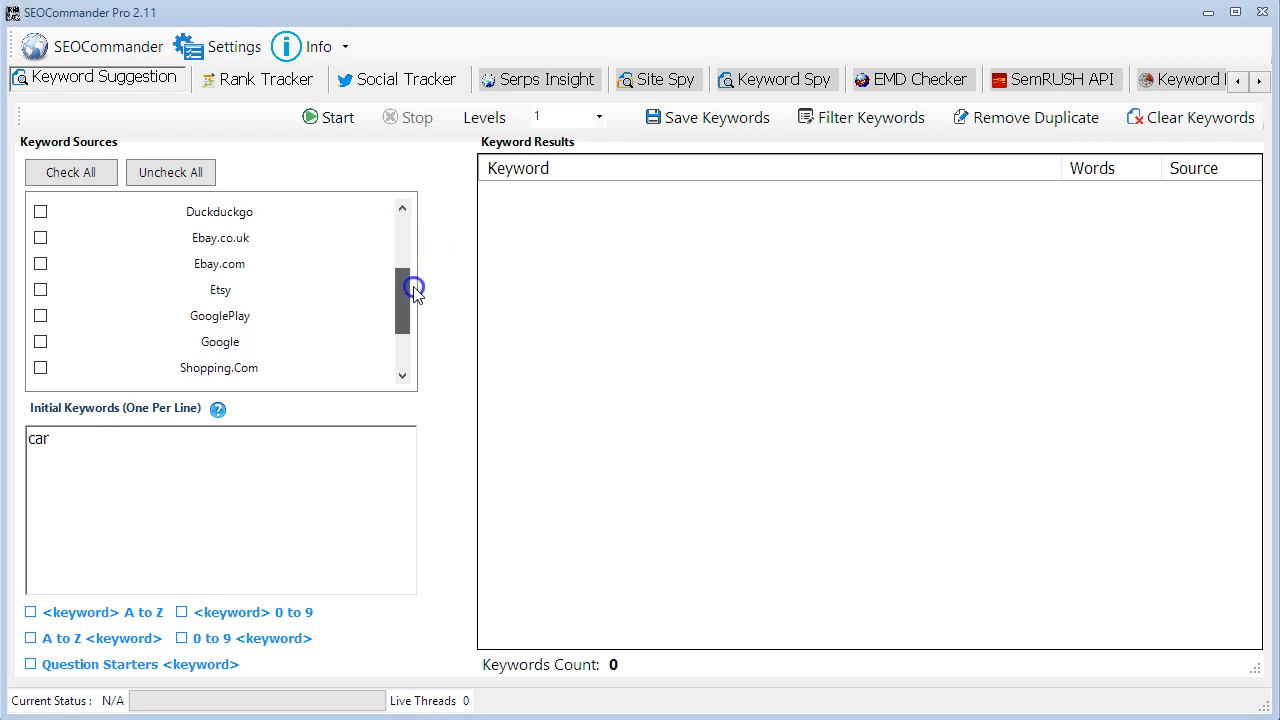
left_click(40, 264)
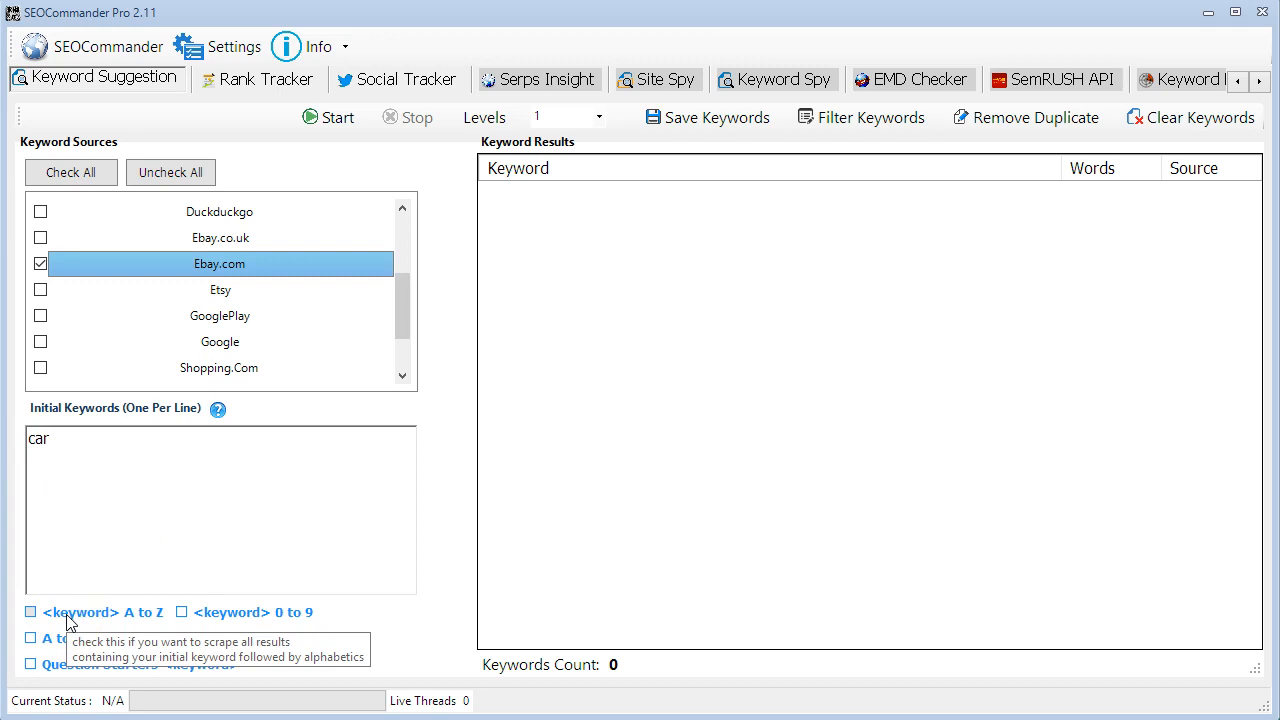
Step: Try out the keyword expansion options <keyword> A to Z, A to Z <keyword> and Question Starters <keyword>
left_click(216, 46)
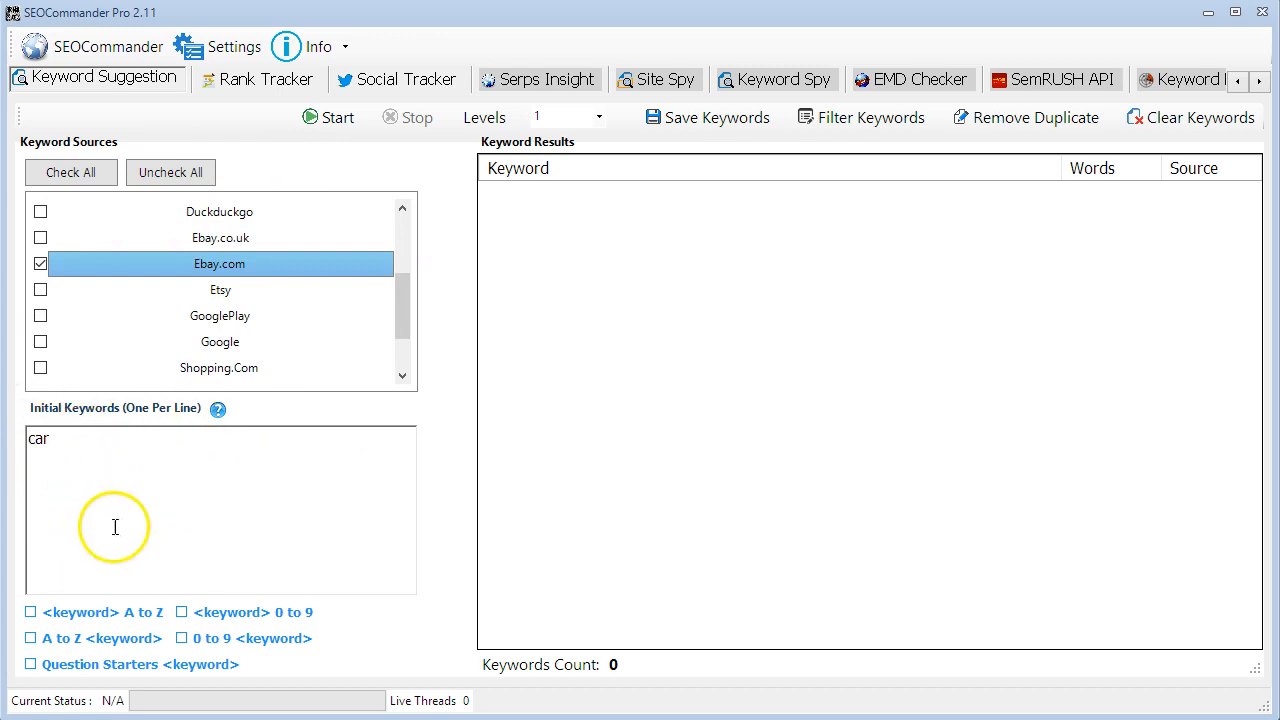
left_click(31, 613)
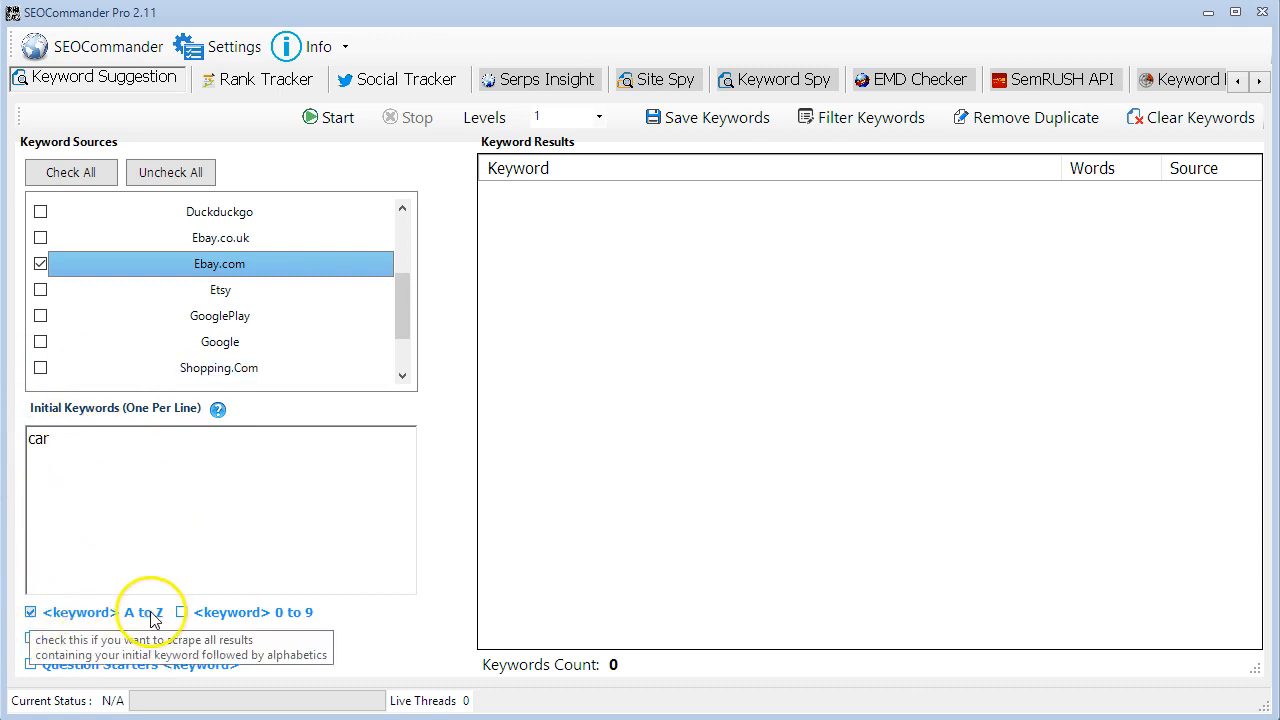
left_click(31, 613)
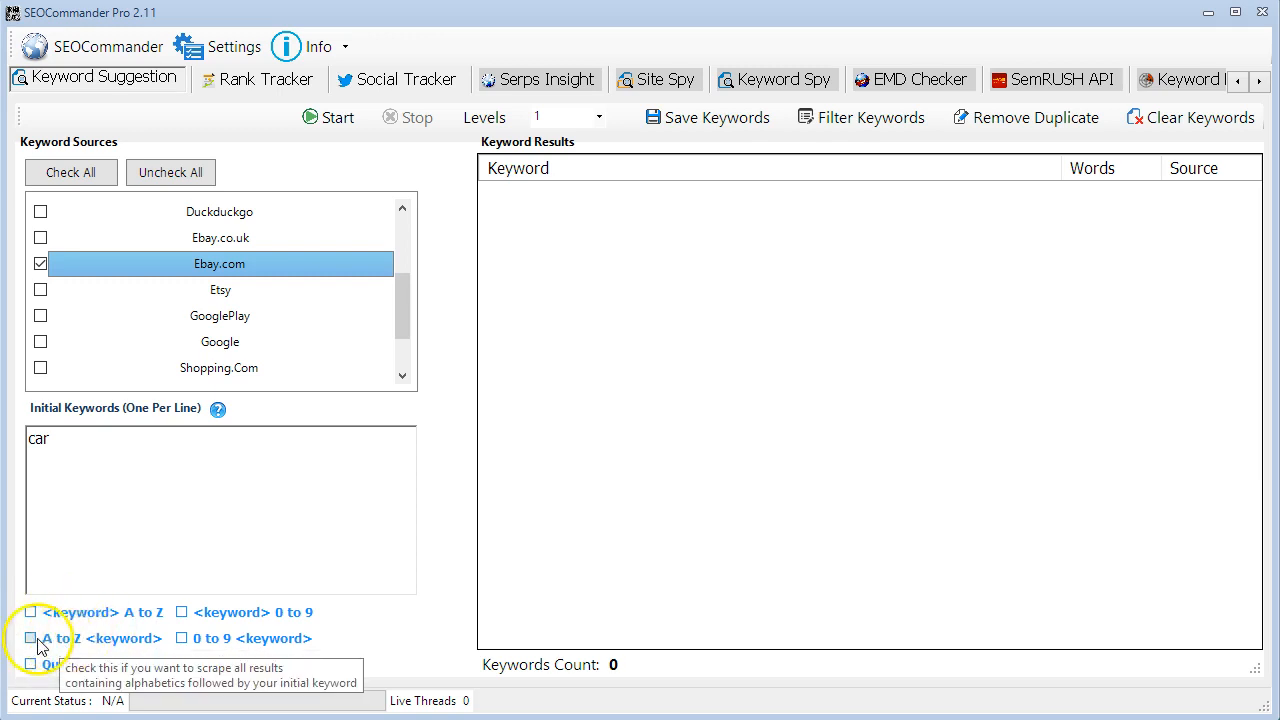
left_click(30, 638)
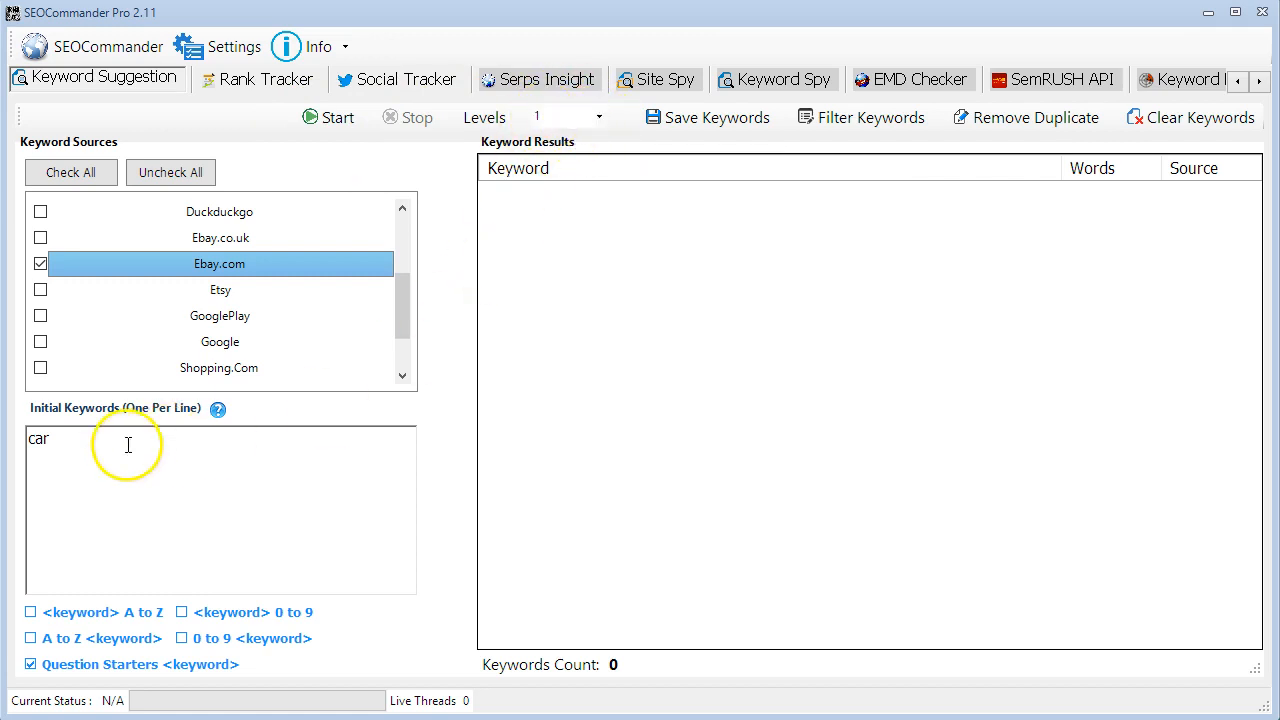
Step: Try scraping depth levels 2 and 3, and set the levels back to 1
left_click(600, 117)
left_click(566, 151)
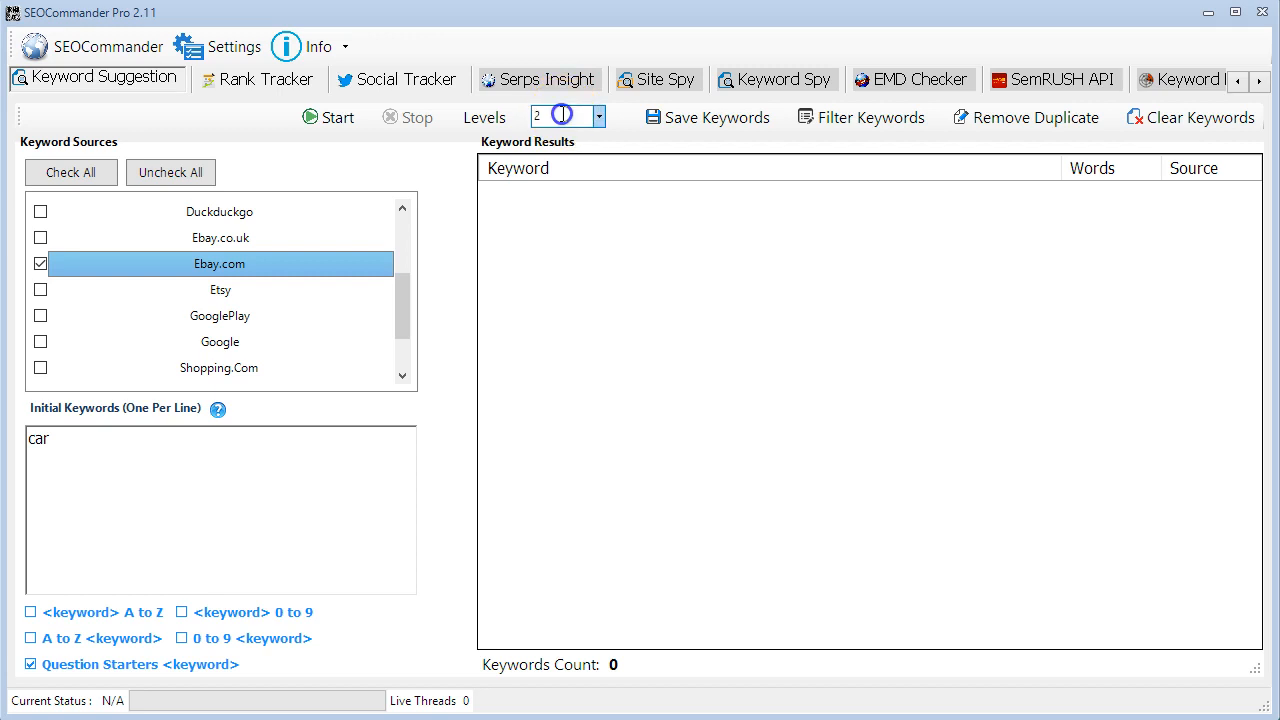
left_click(597, 118)
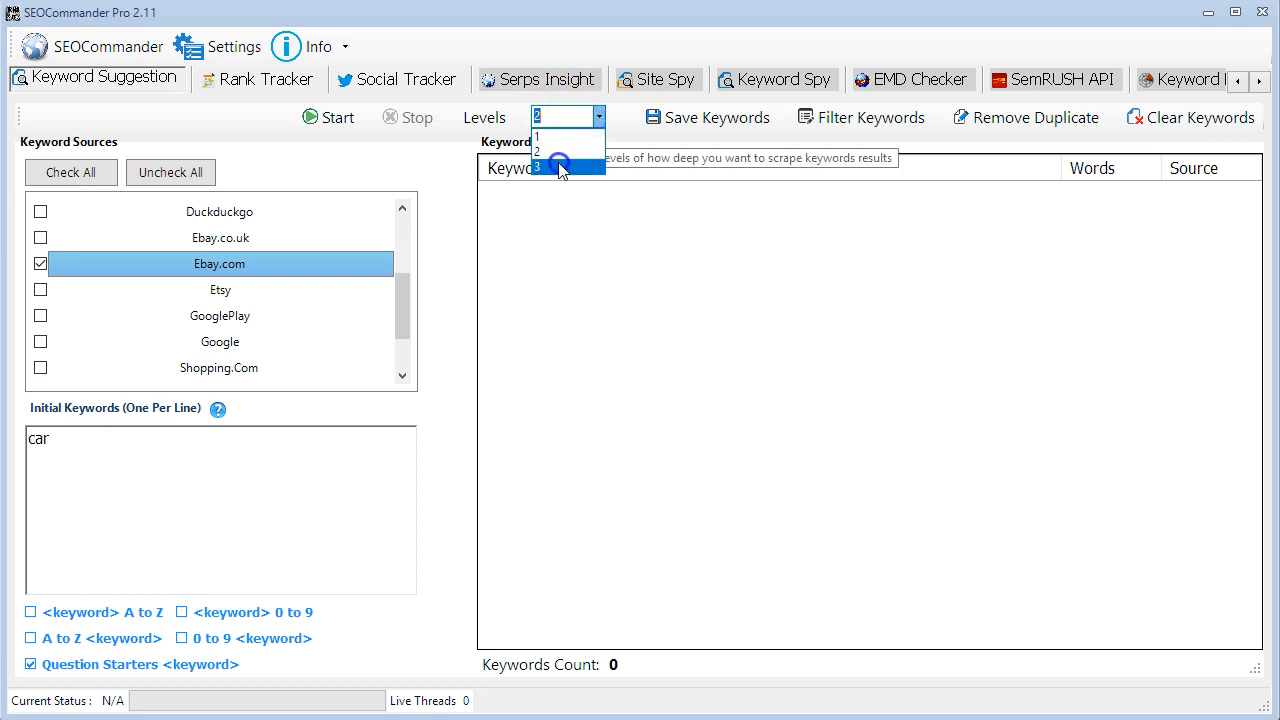
left_click(562, 167)
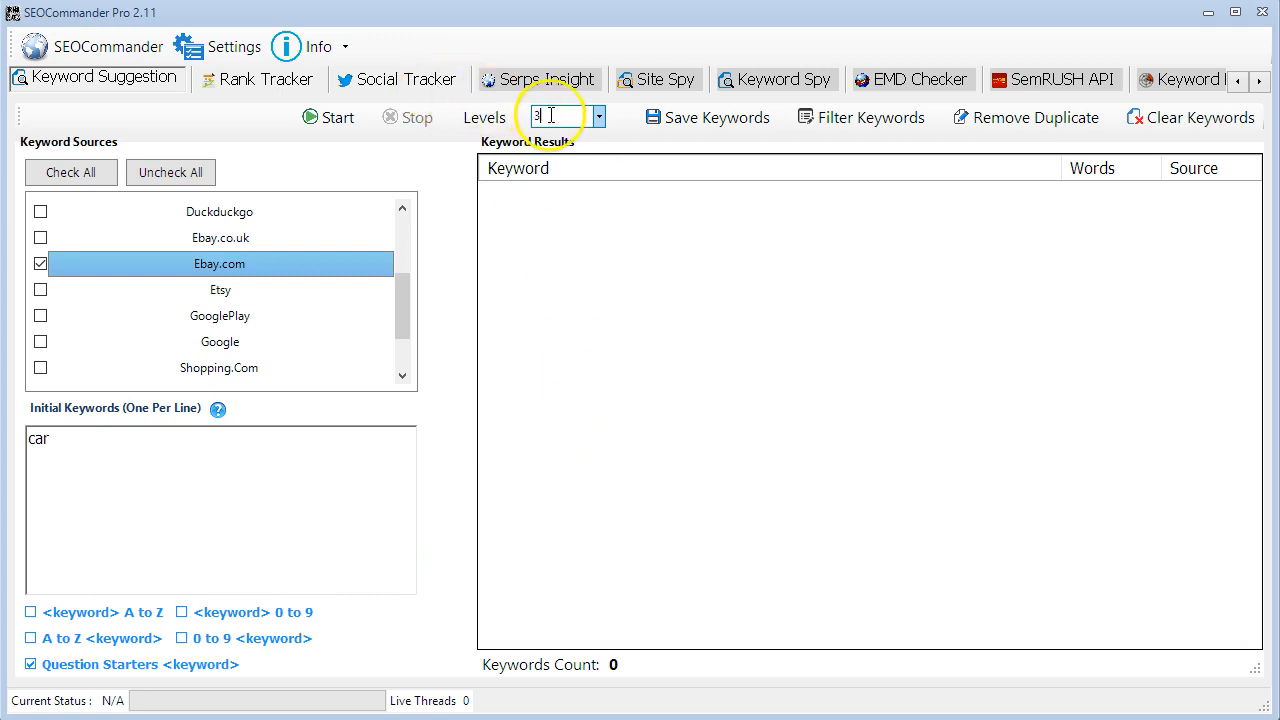
left_click(598, 118)
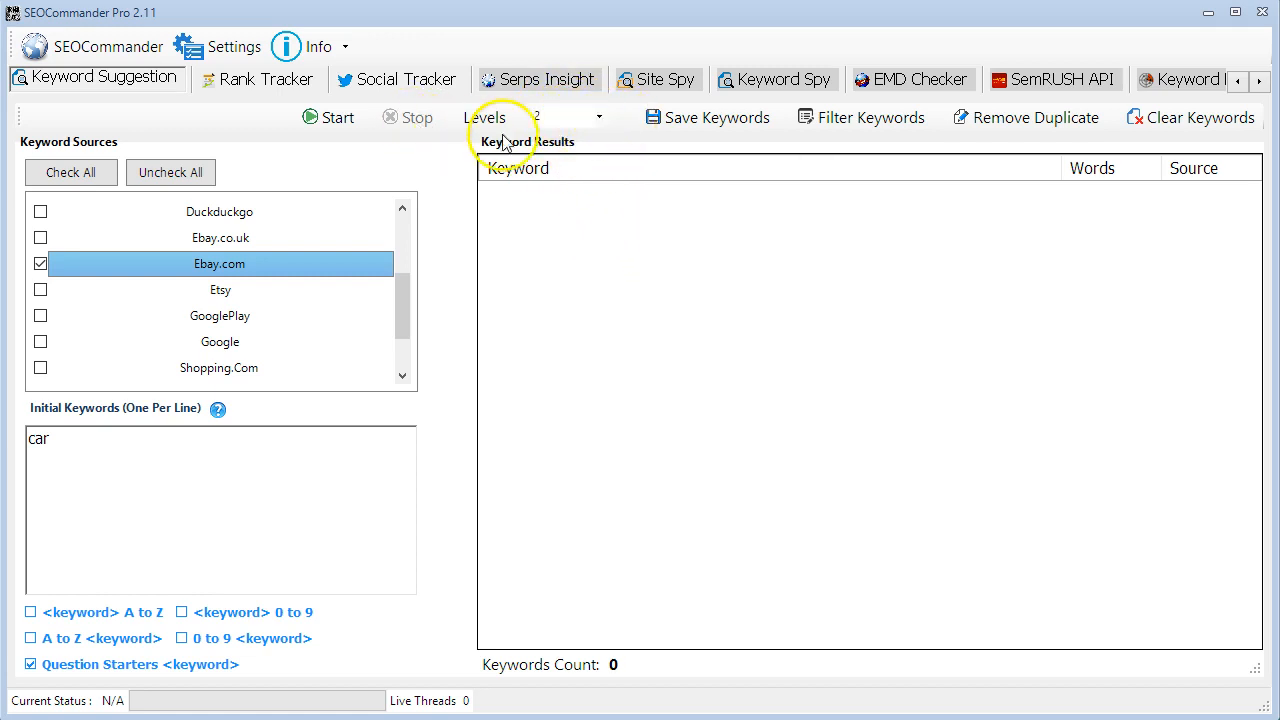
left_click(585, 118)
left_click(599, 117)
left_click(560, 140)
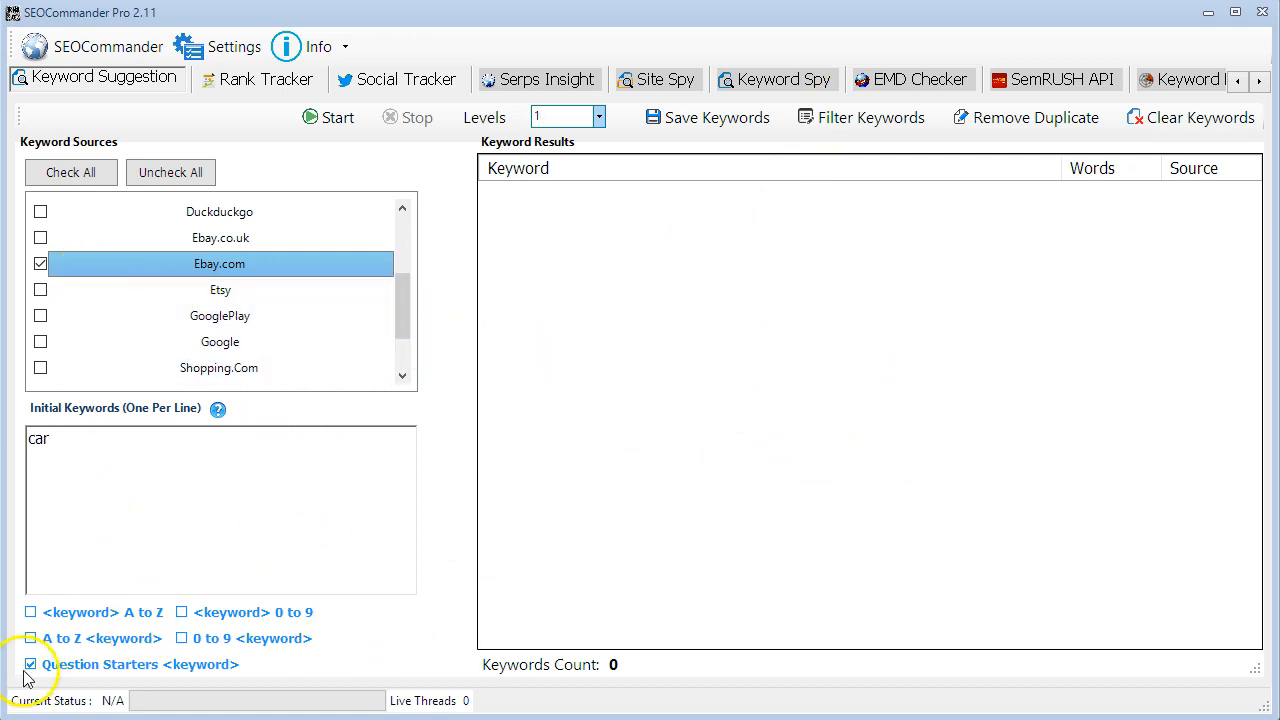
Step: Turn off the Question Starters <keyword> option and scrape keyword suggestions for car from Ebay.com
left_click(31, 612)
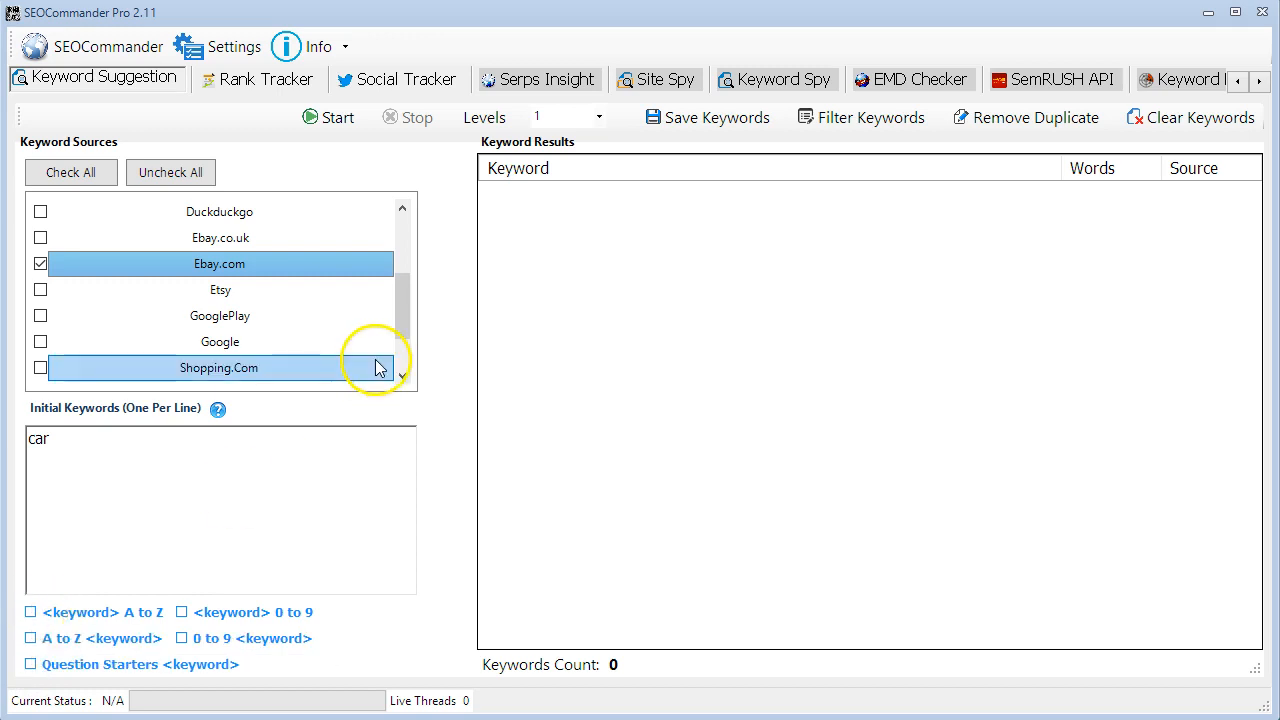
left_click(330, 118)
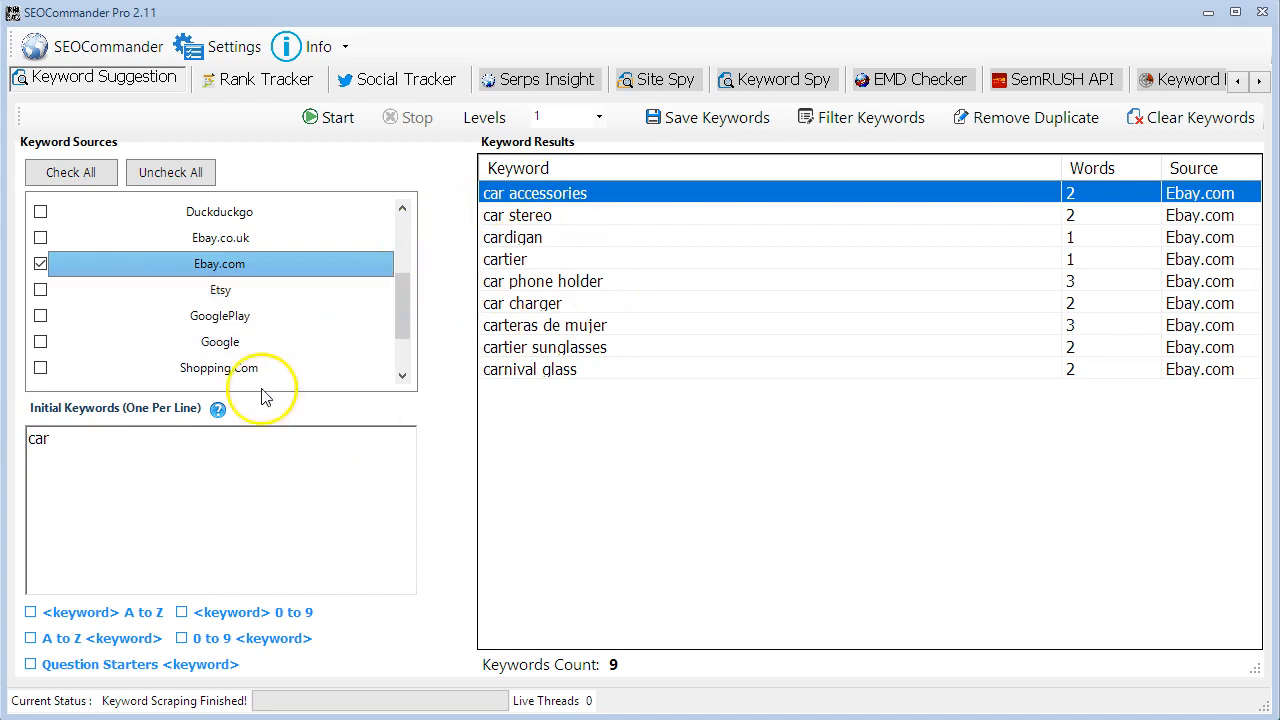
Step: Switch the keyword source from Ebay.com to Shopping.Com and scrape car suggestions into a cleared results list
left_click(42, 264)
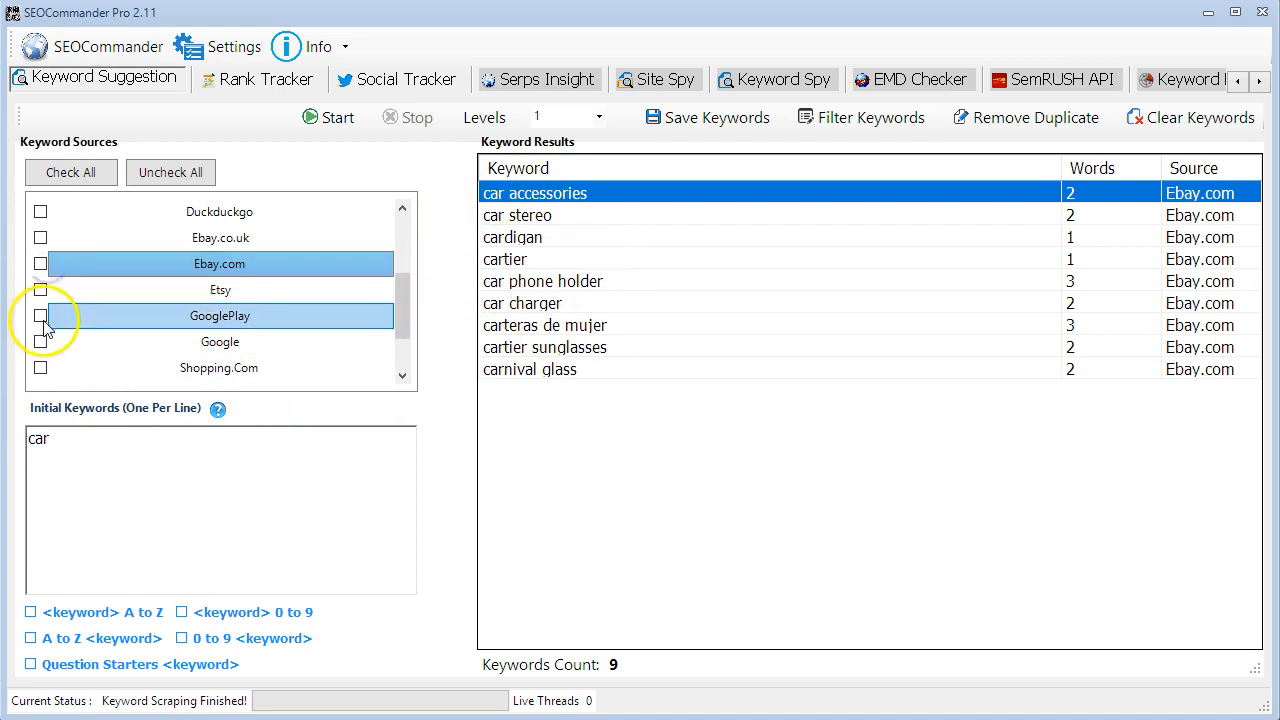
left_click(40, 368)
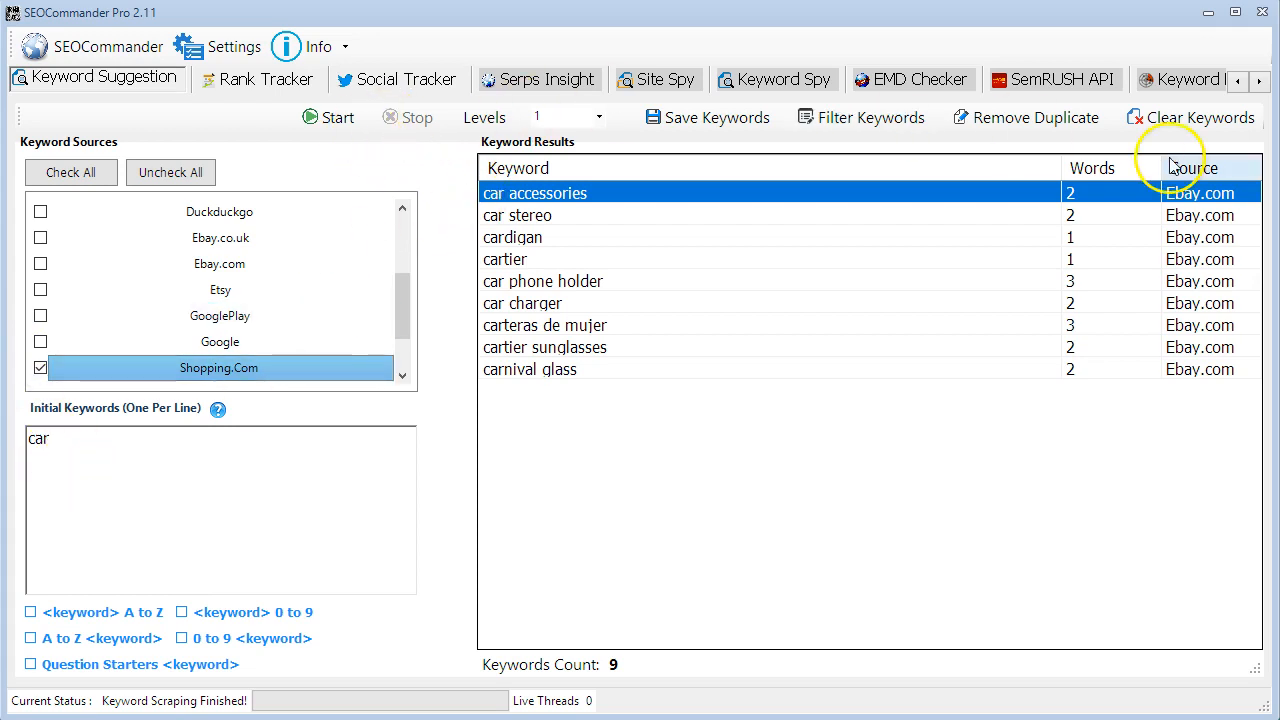
left_click(1174, 120)
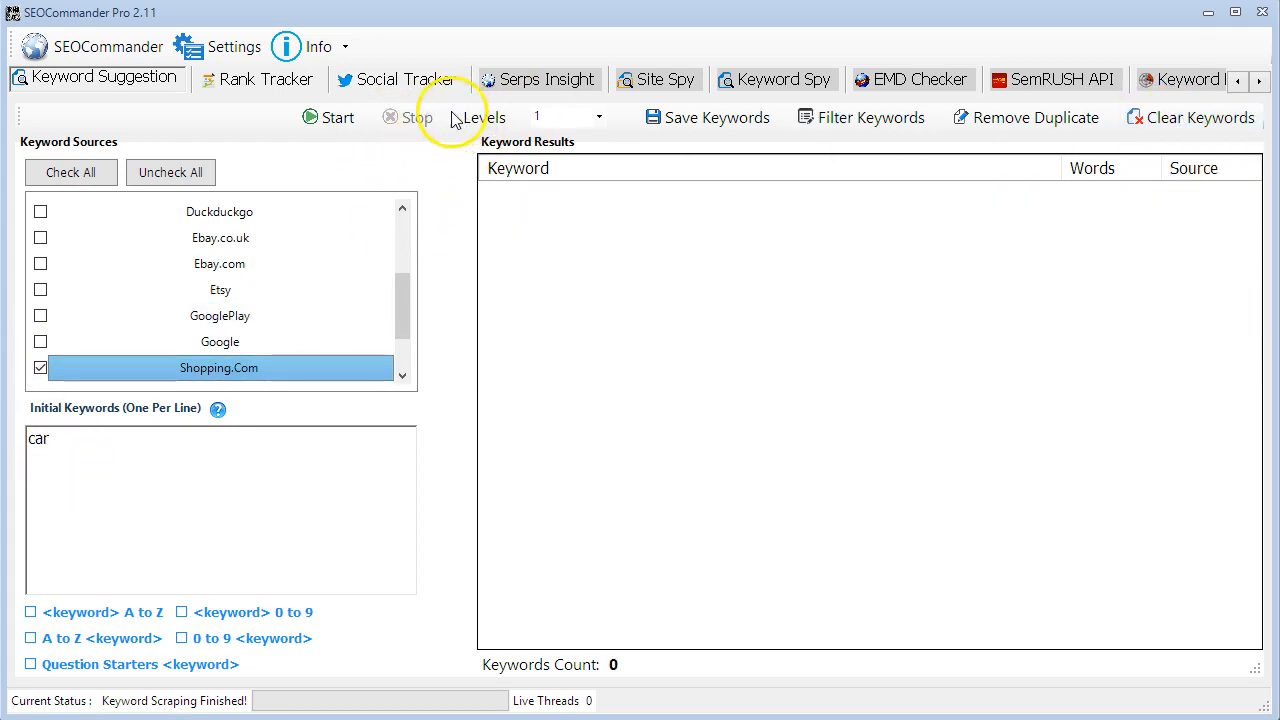
left_click(333, 118)
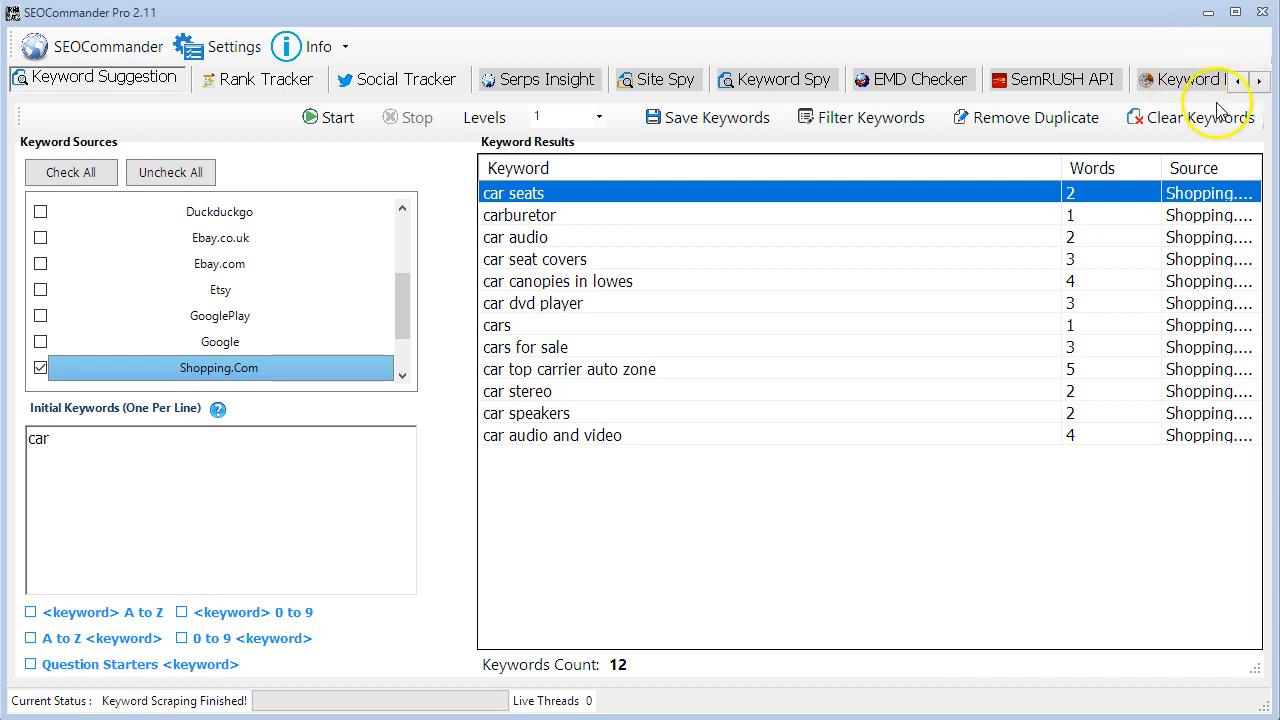
Step: Look through the names of the other available SEO tools and return to Keyword Suggestion
left_click(1257, 82)
left_click(1257, 82)
left_click(1257, 82)
left_click(1240, 81)
left_click(1240, 81)
left_click(1240, 81)
left_click(1258, 82)
left_click(1258, 82)
left_click(1240, 81)
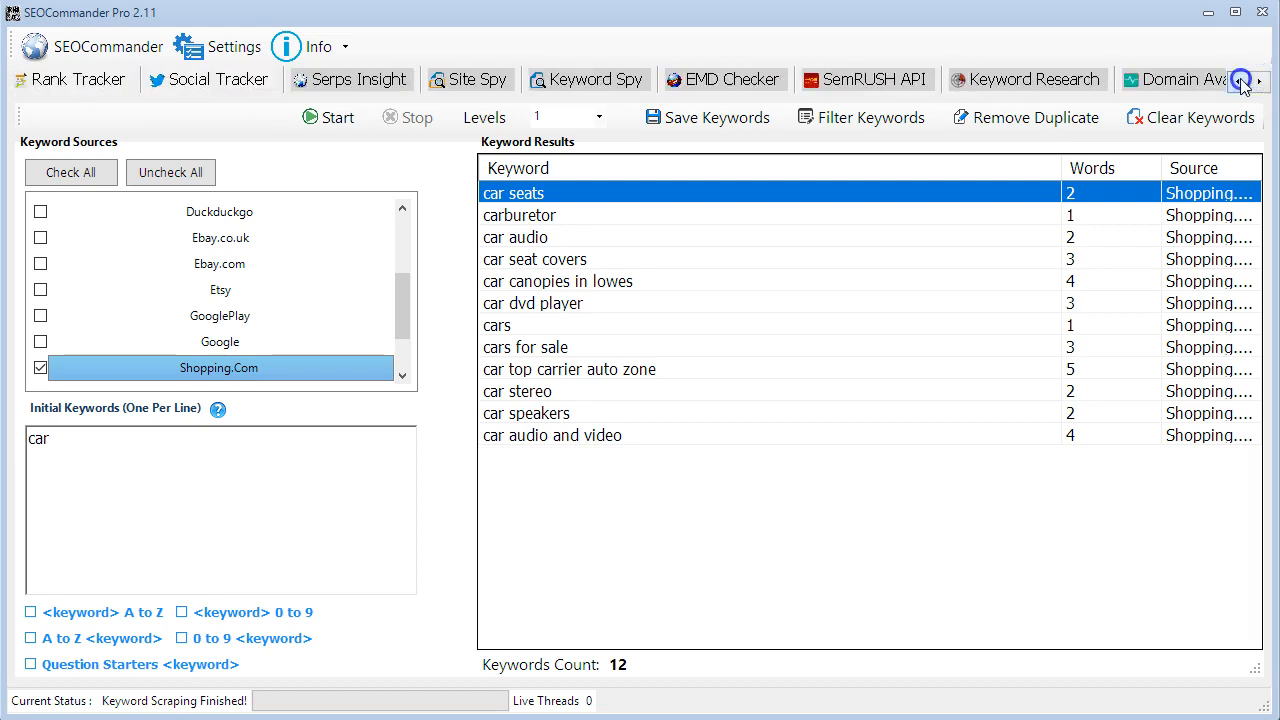
left_click(1240, 81)
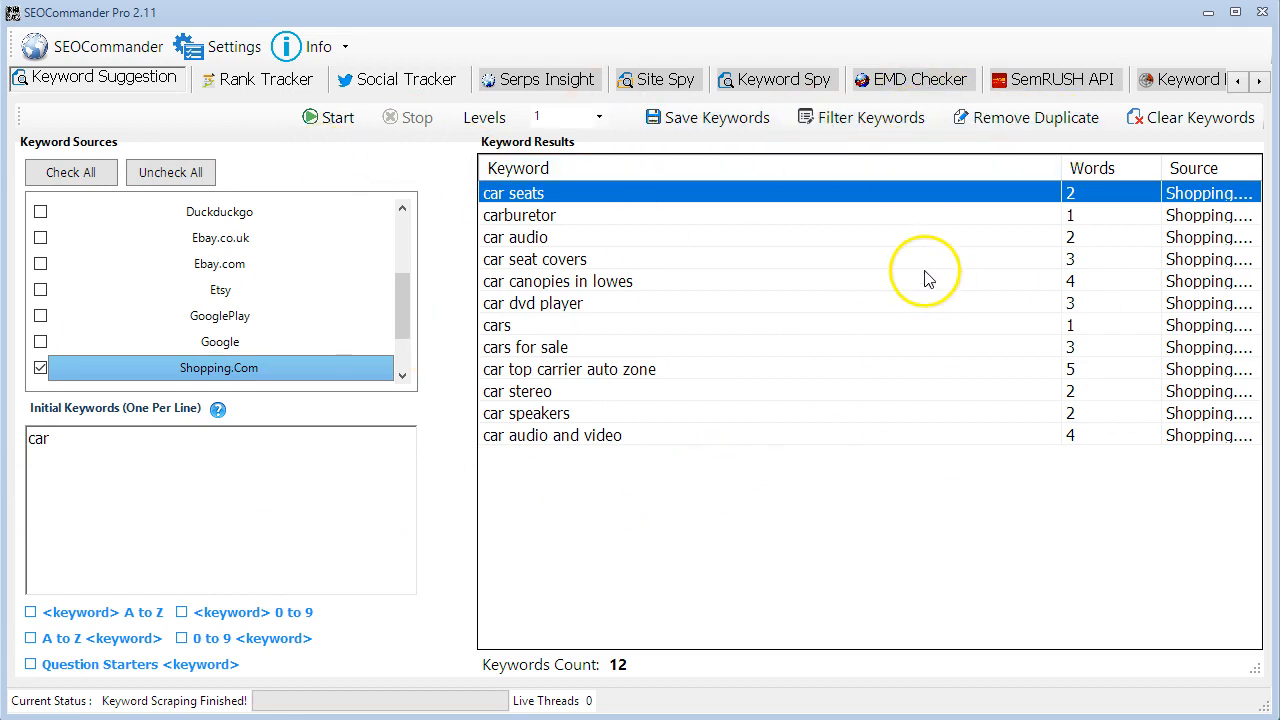
Step: Open the keyword filter, enter free as the word to filter, and move the dialog clear of the results
left_click(860, 120)
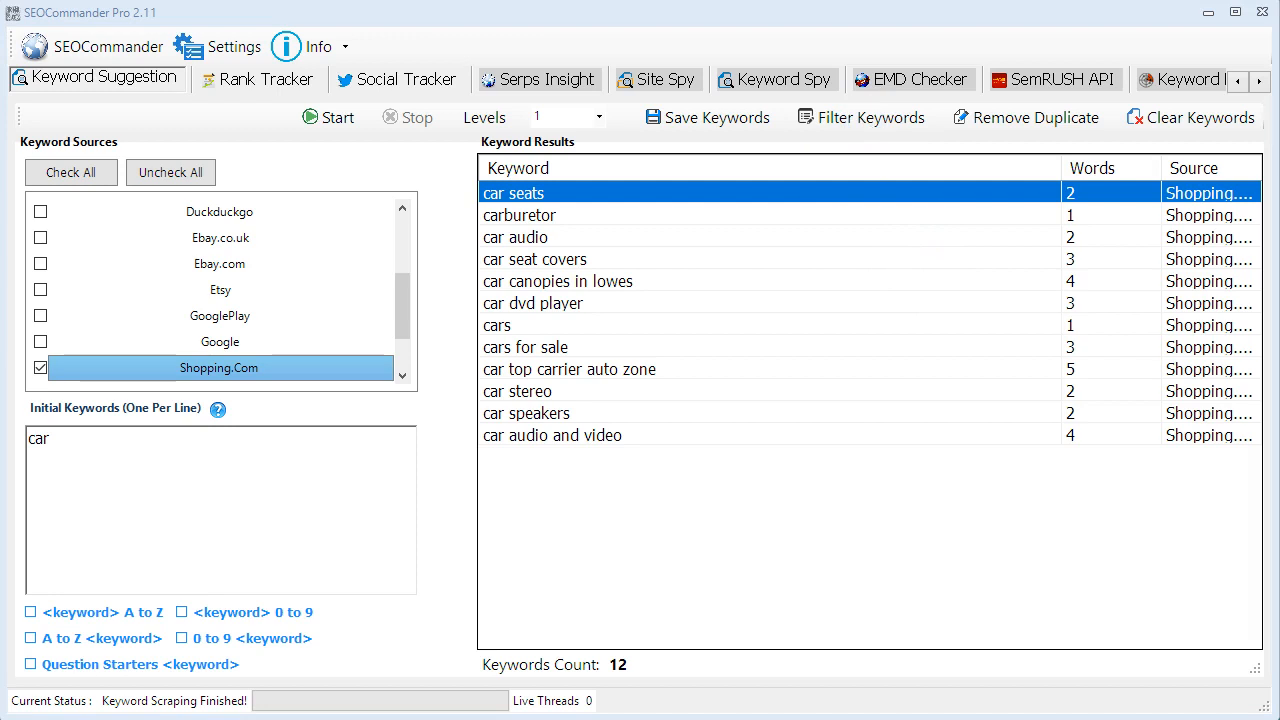
left_click_drag(443, 117, 724, 148)
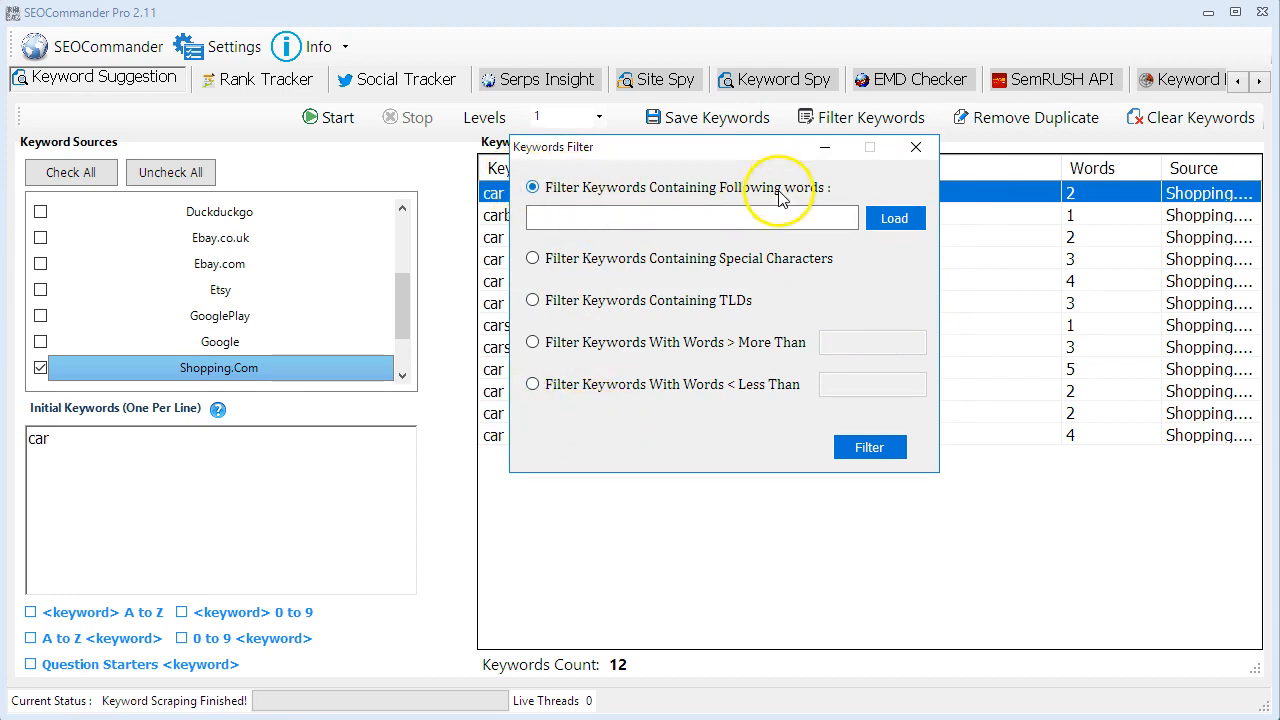
left_click(737, 216)
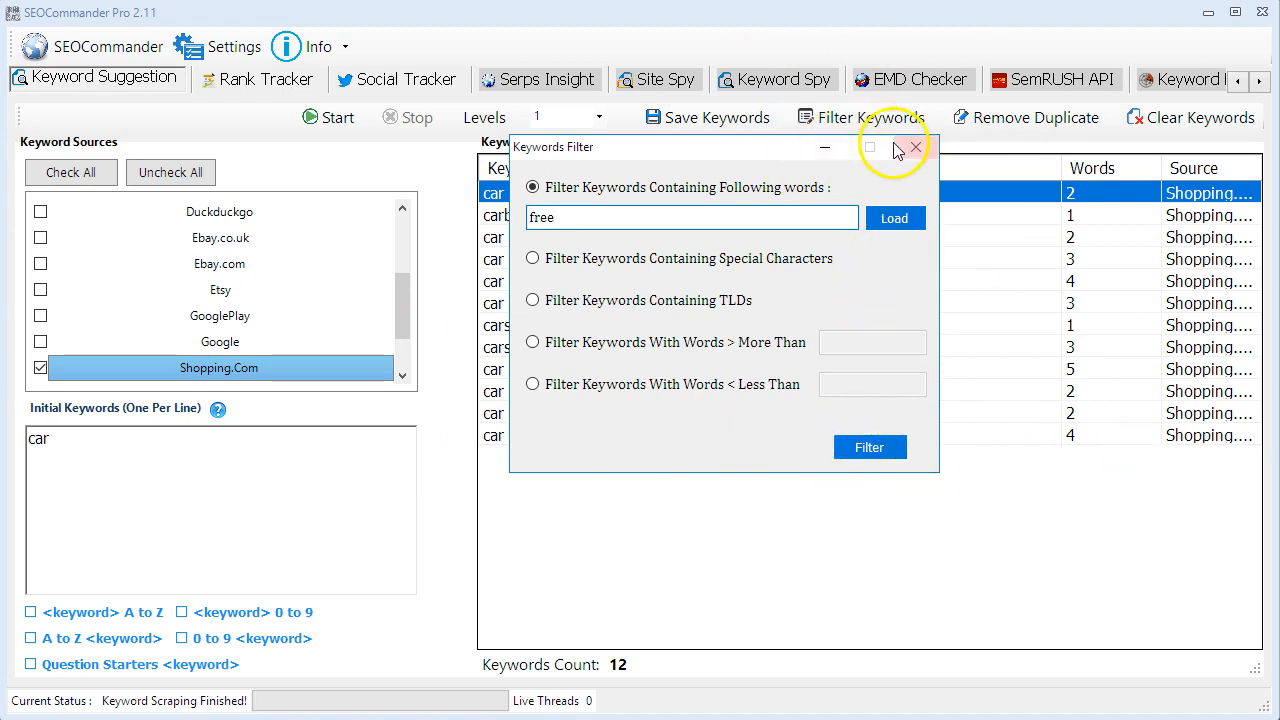
left_click_drag(748, 150, 283, 196)
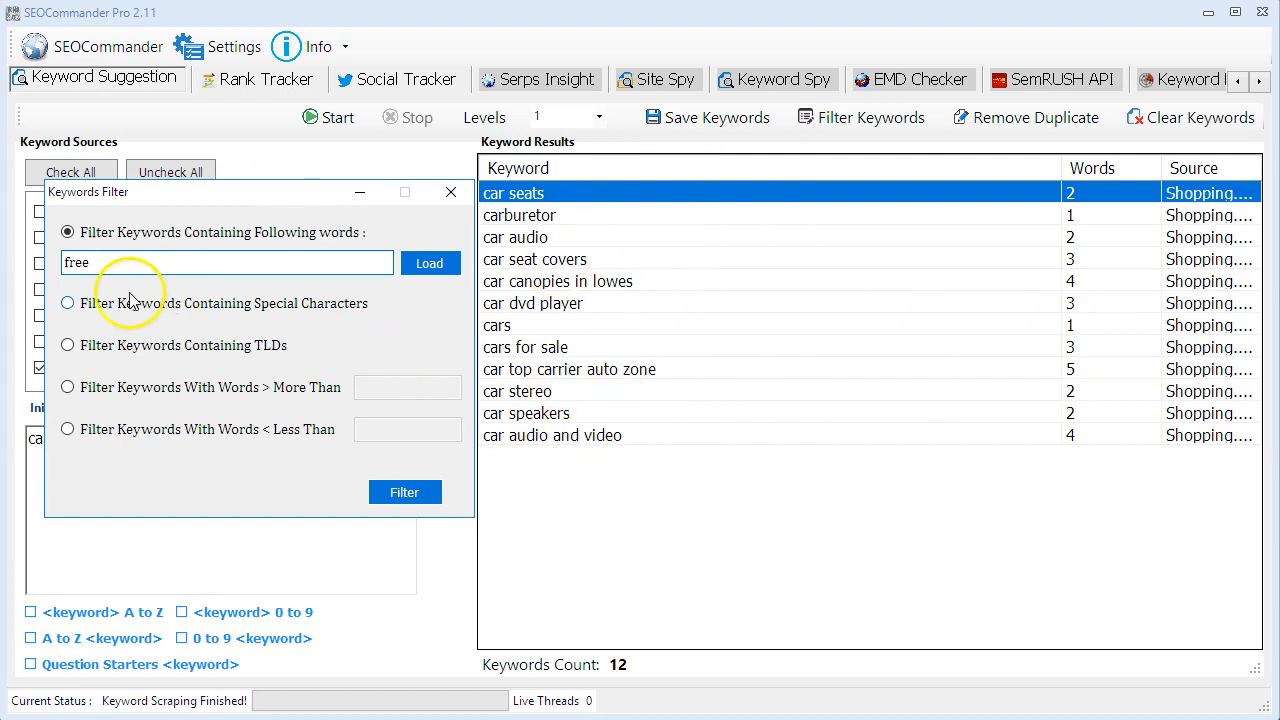
Step: Try free,money,advert as the filter words, clear them, and open the loading of a word list
left_click_drag(111, 255, 39, 267)
key("BackSpace")
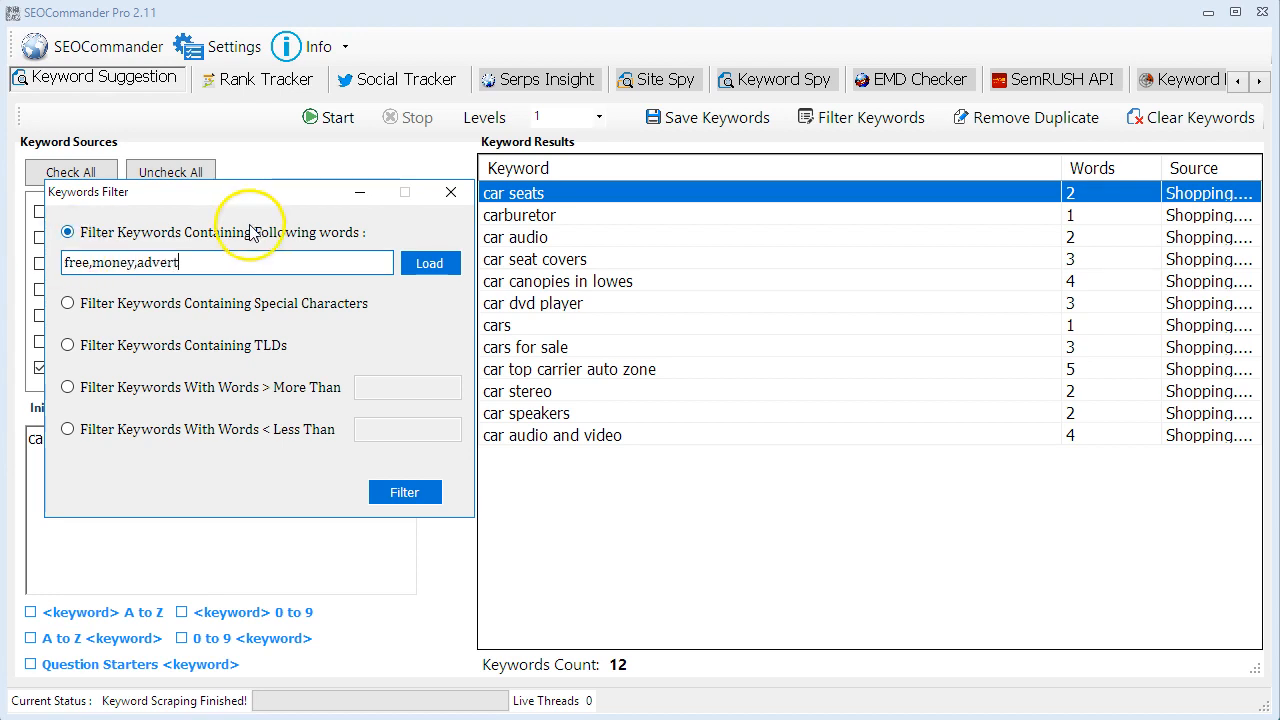
left_click(429, 263)
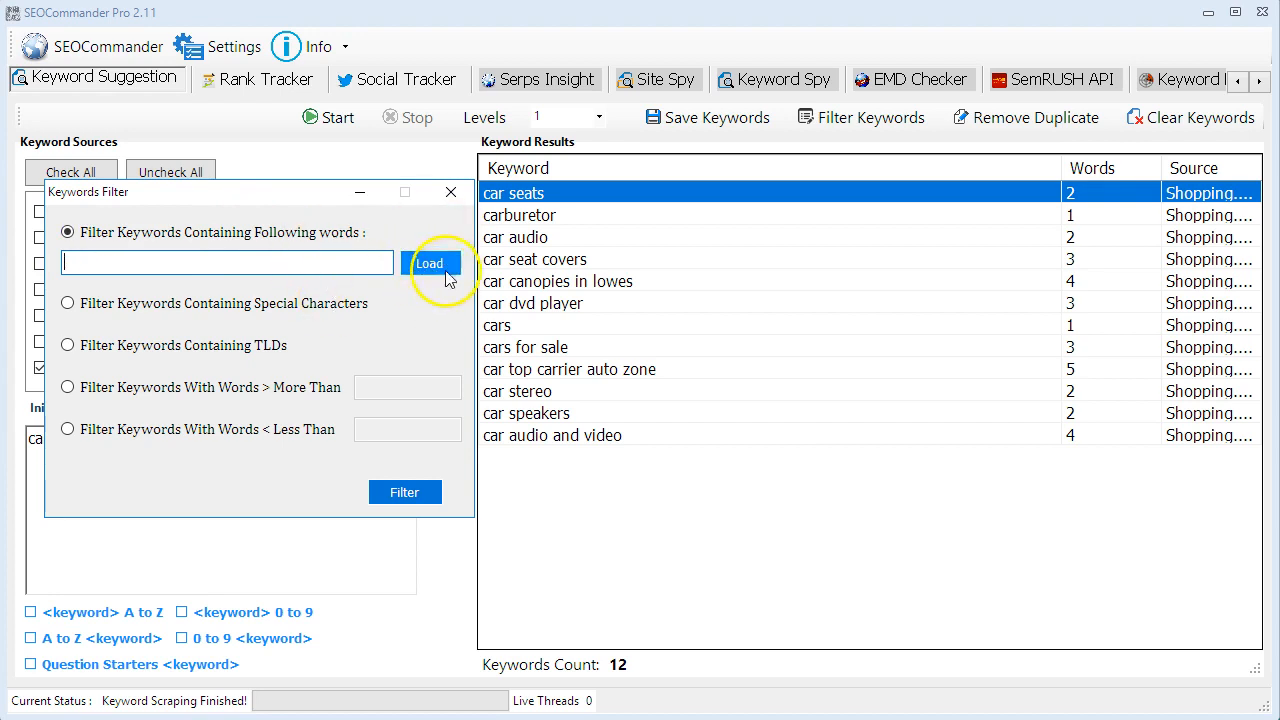
left_click(428, 263)
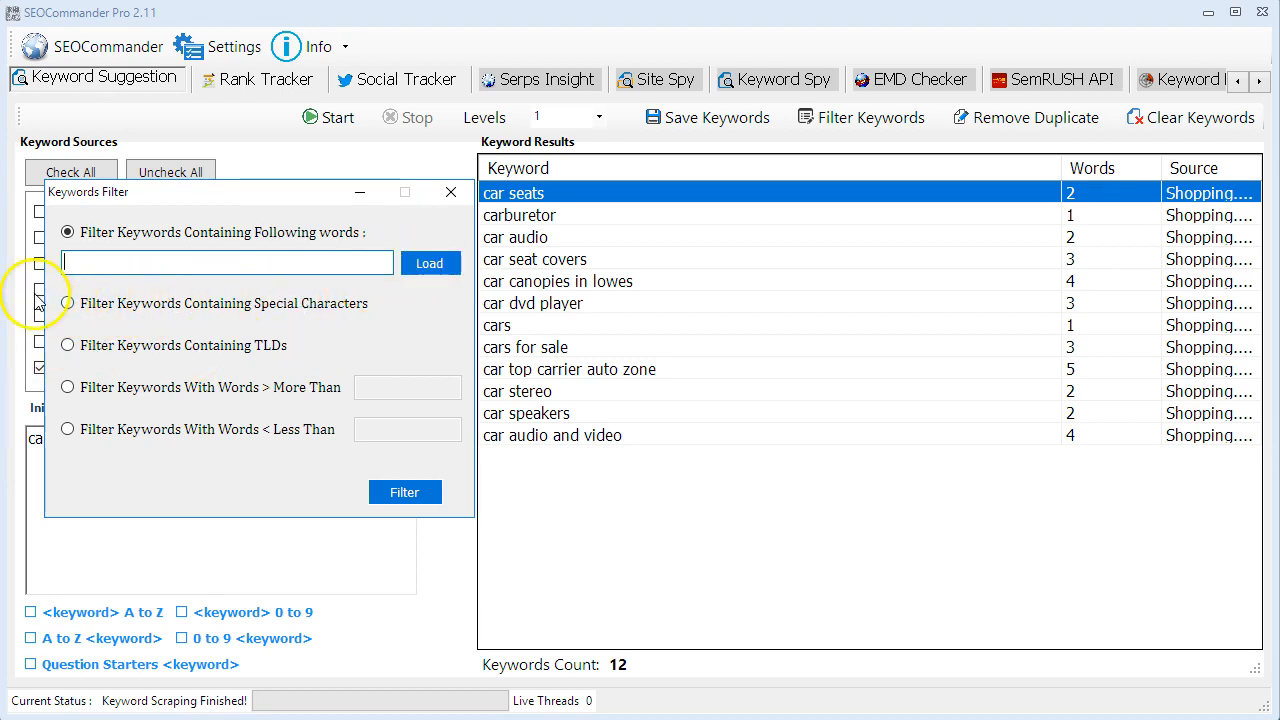
Step: Look over the special-character and TLD filter options, and filter the results for keywords with more than 3 words
left_click(68, 303)
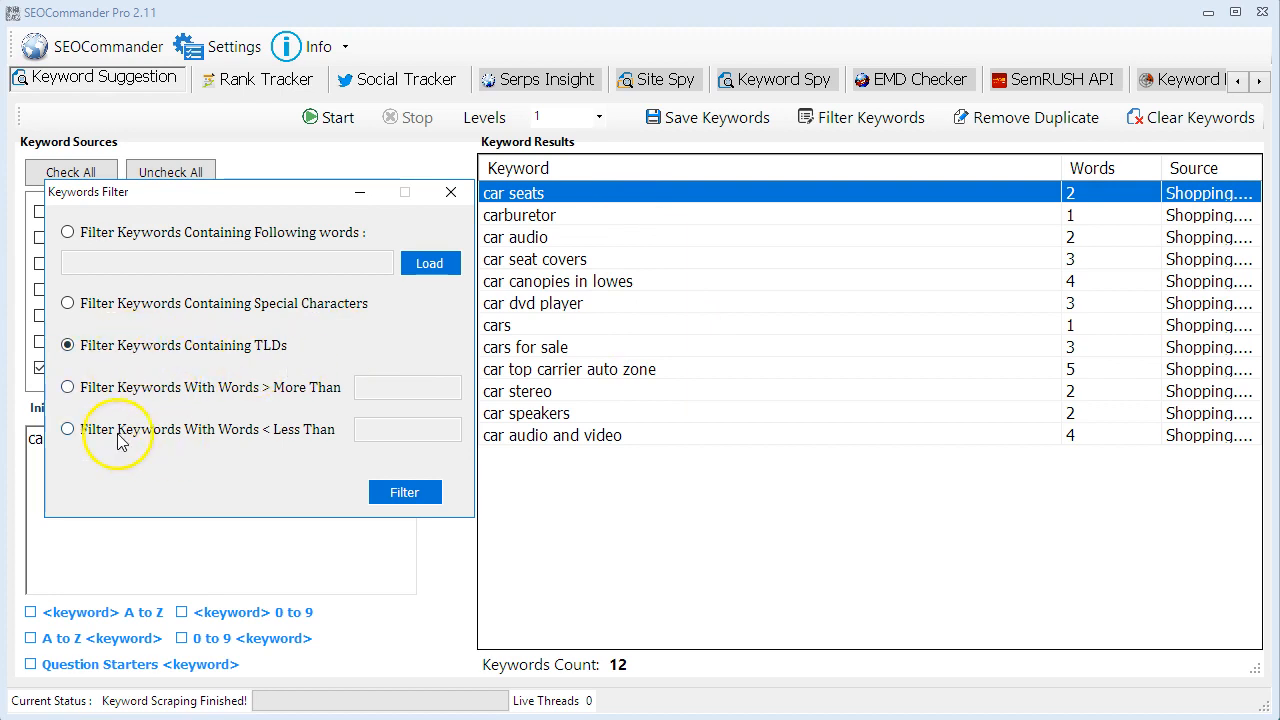
left_click(69, 388)
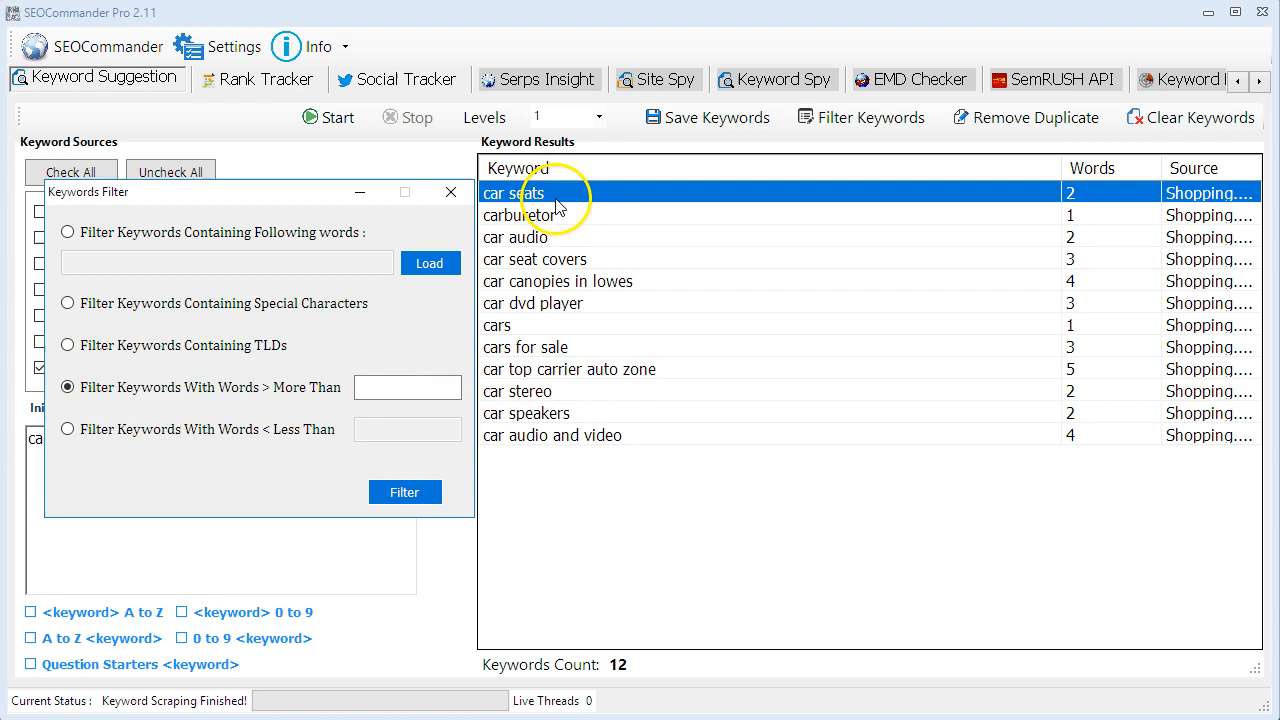
left_click(386, 385)
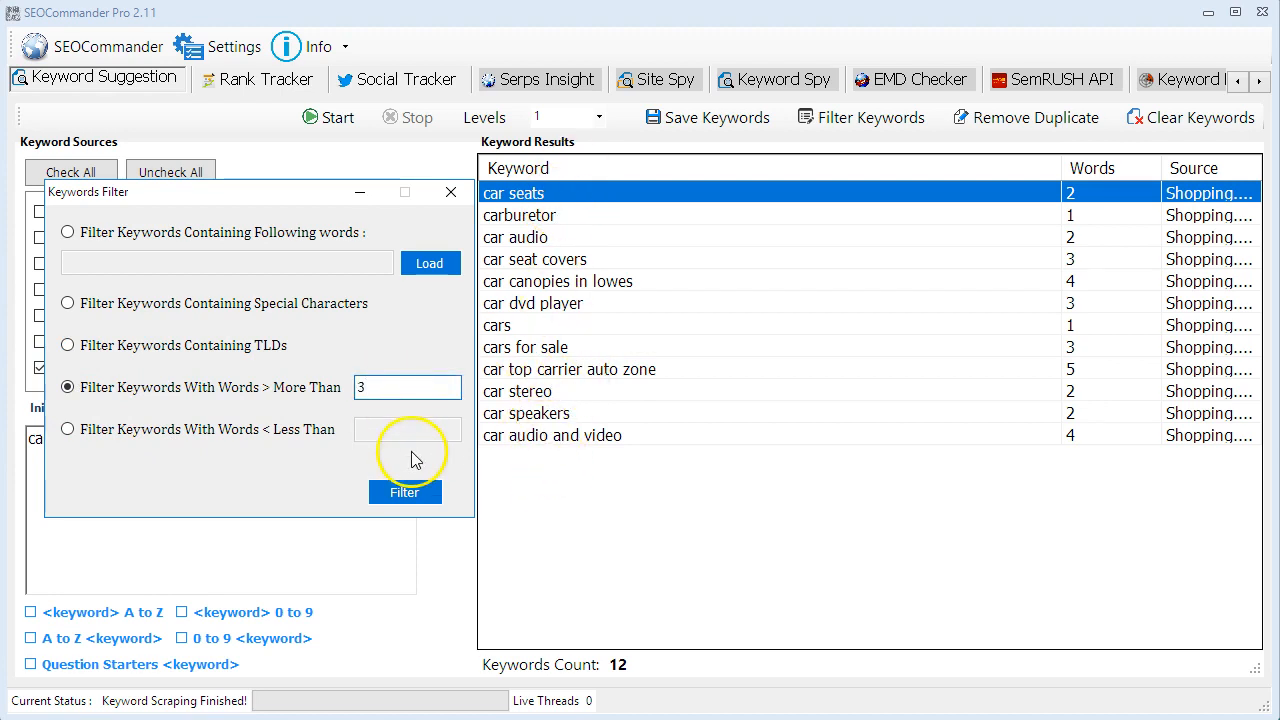
left_click(405, 492)
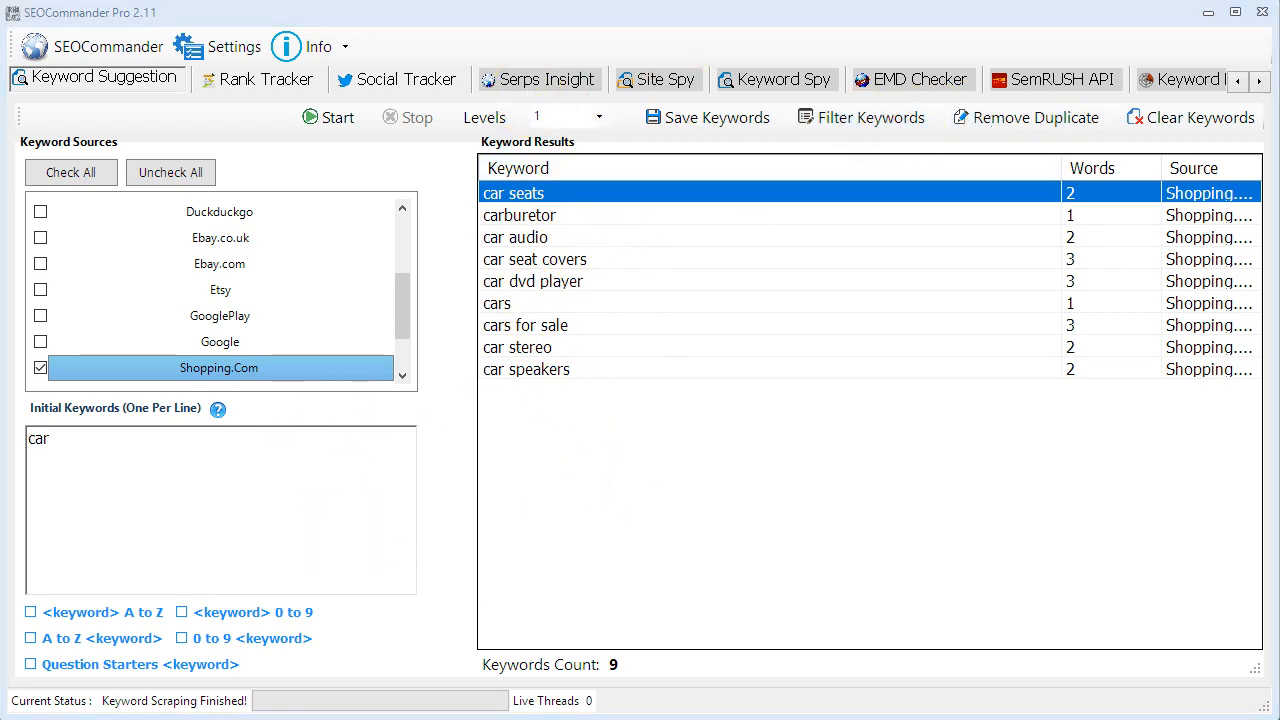
Step: Reopen the keyword filter and filter the results for keywords with less than 2 words
left_click_drag(126, 5, 179, 131)
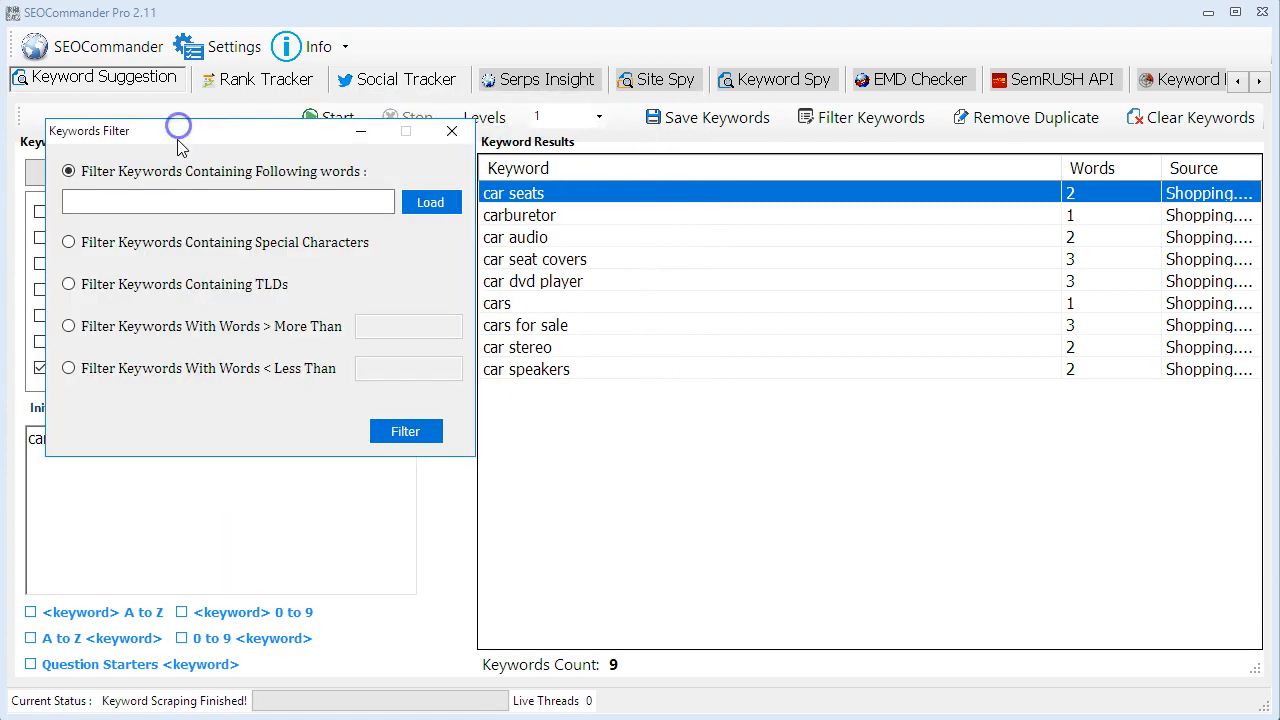
left_click(150, 376)
left_click_drag(250, 138, 205, 103)
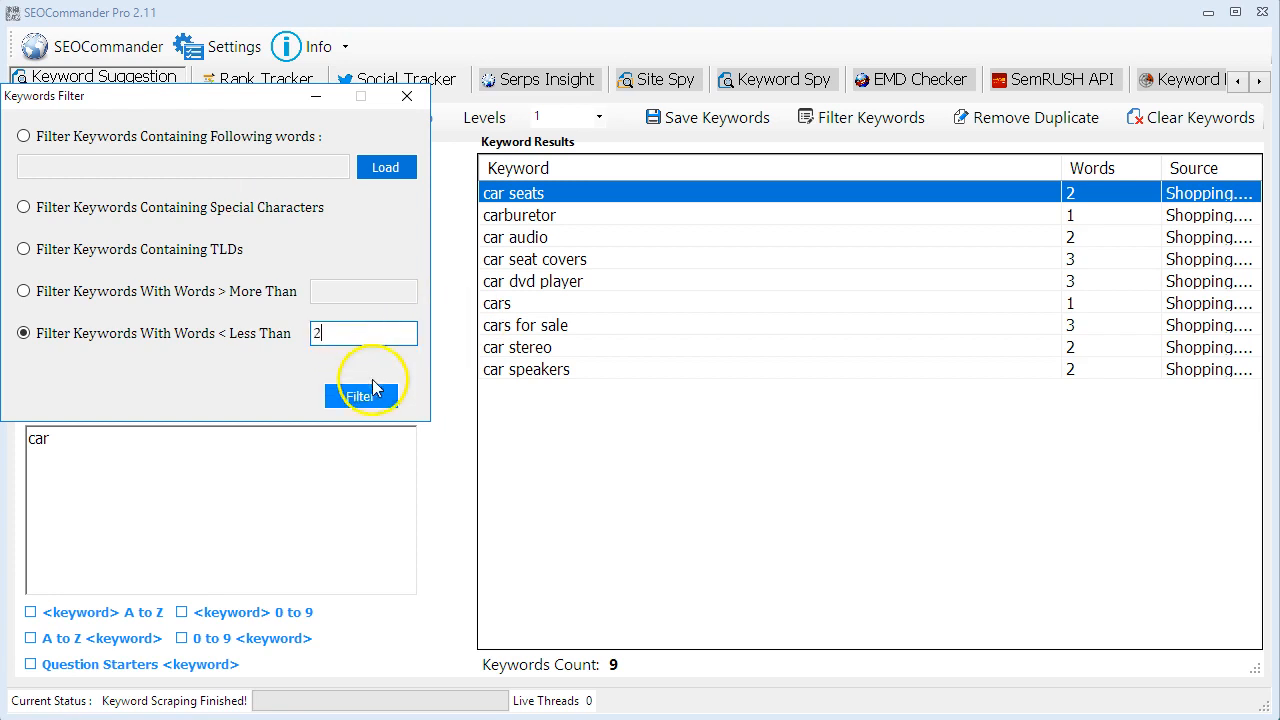
left_click(380, 400)
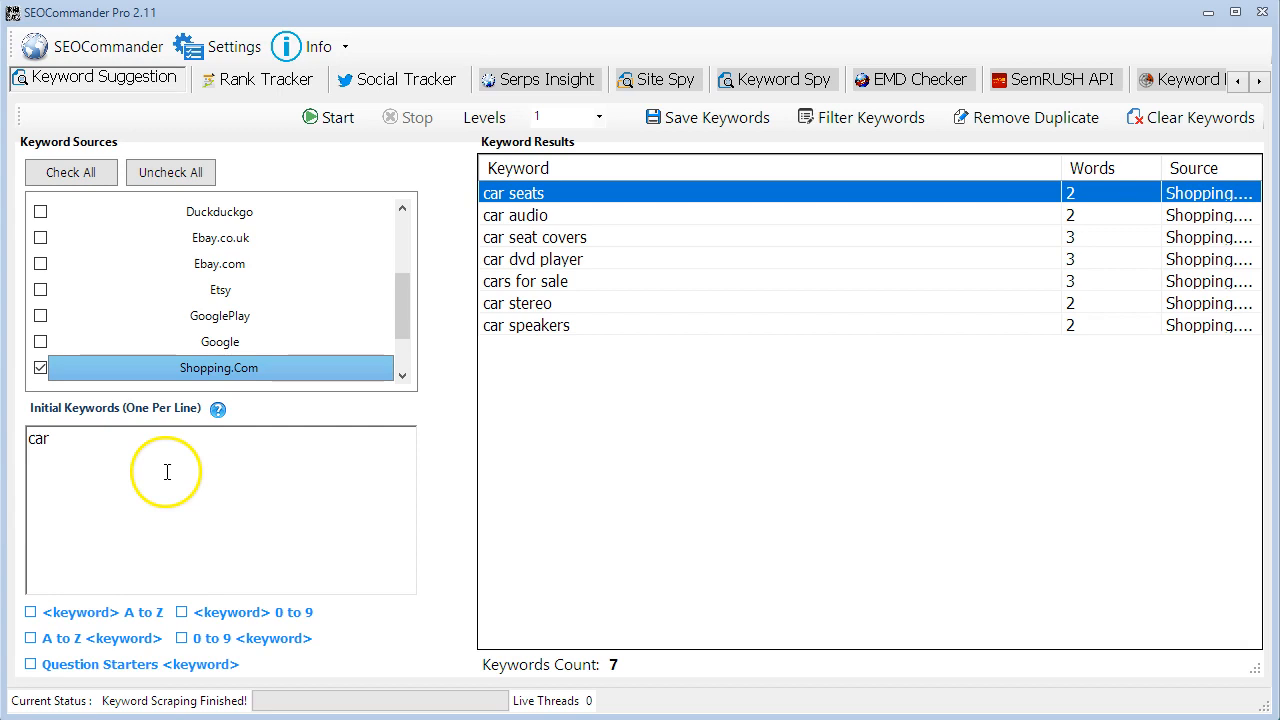
Step: Remove duplicates from the keyword results, and look over the remaining keywords and the list of sources
left_click(580, 328)
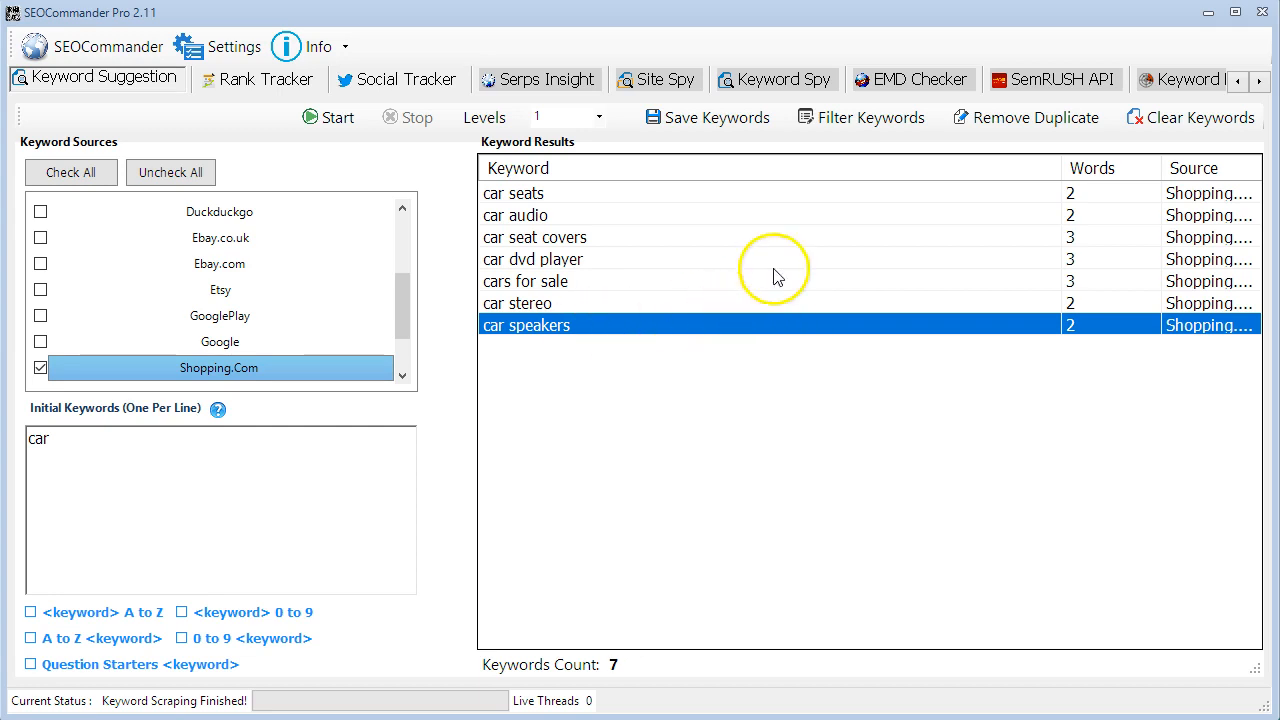
left_click(993, 120)
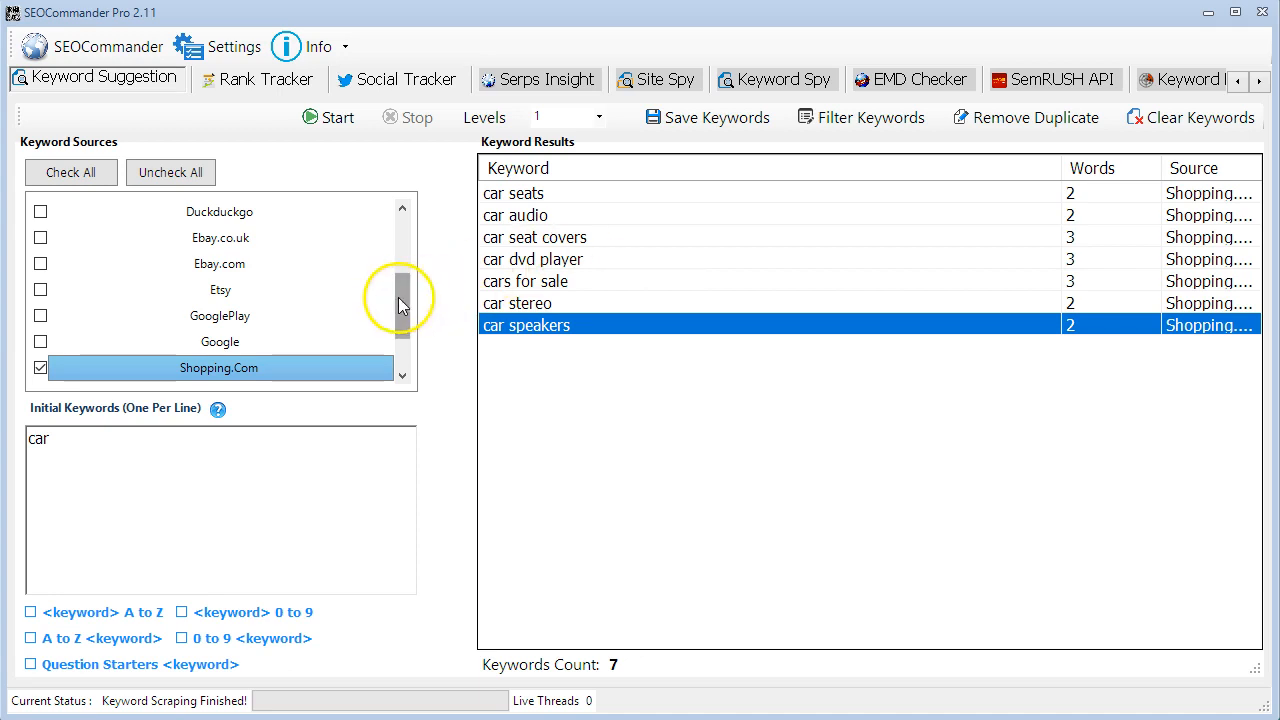
left_click_drag(406, 294, 393, 390)
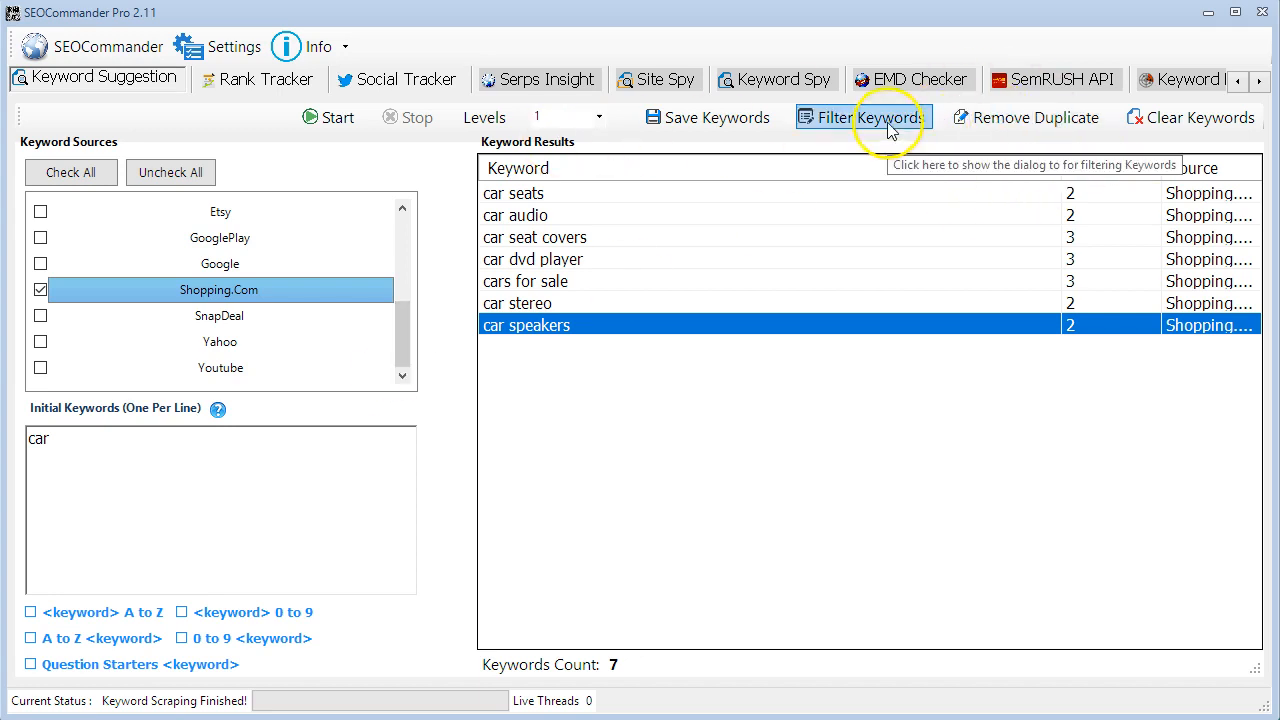
left_click(512, 196)
left_click(555, 260)
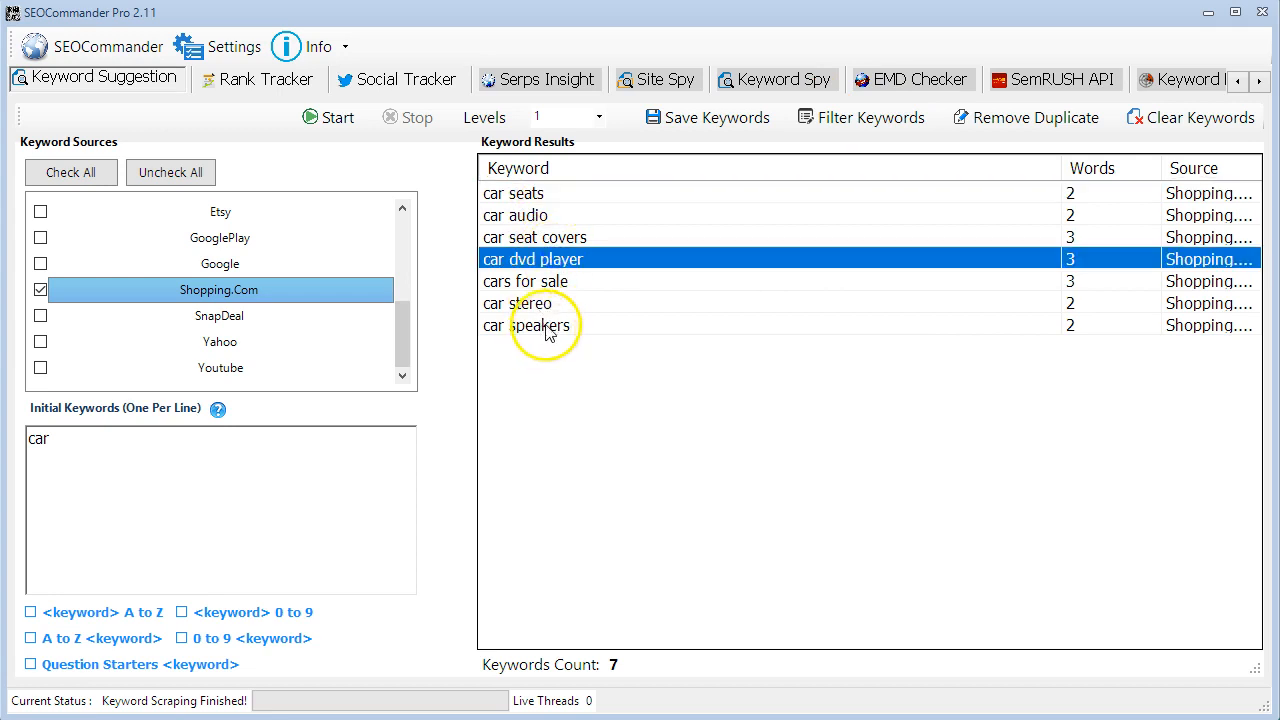
left_click(523, 327)
left_click(540, 305)
left_click(547, 281)
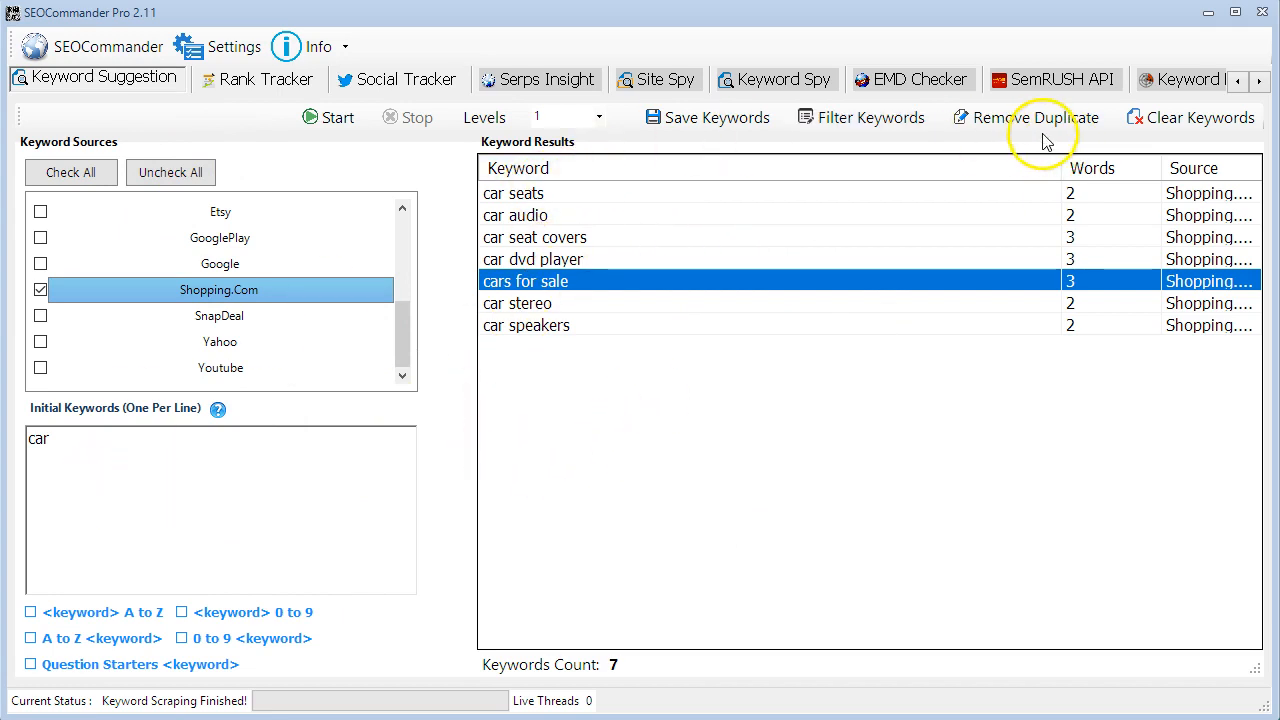
Step: Clear the results, add car seat and car wheels to the initial keywords, and scrape suggestions from Shopping.Com
left_click(1150, 118)
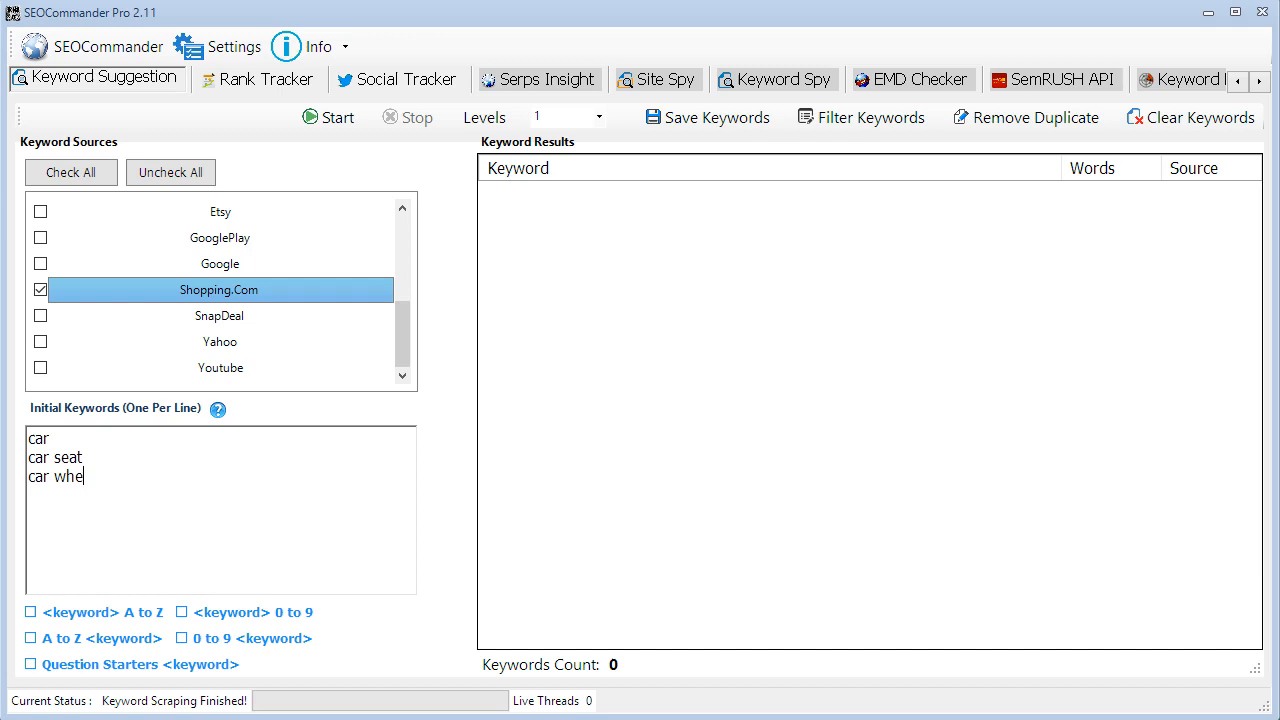
left_click(340, 120)
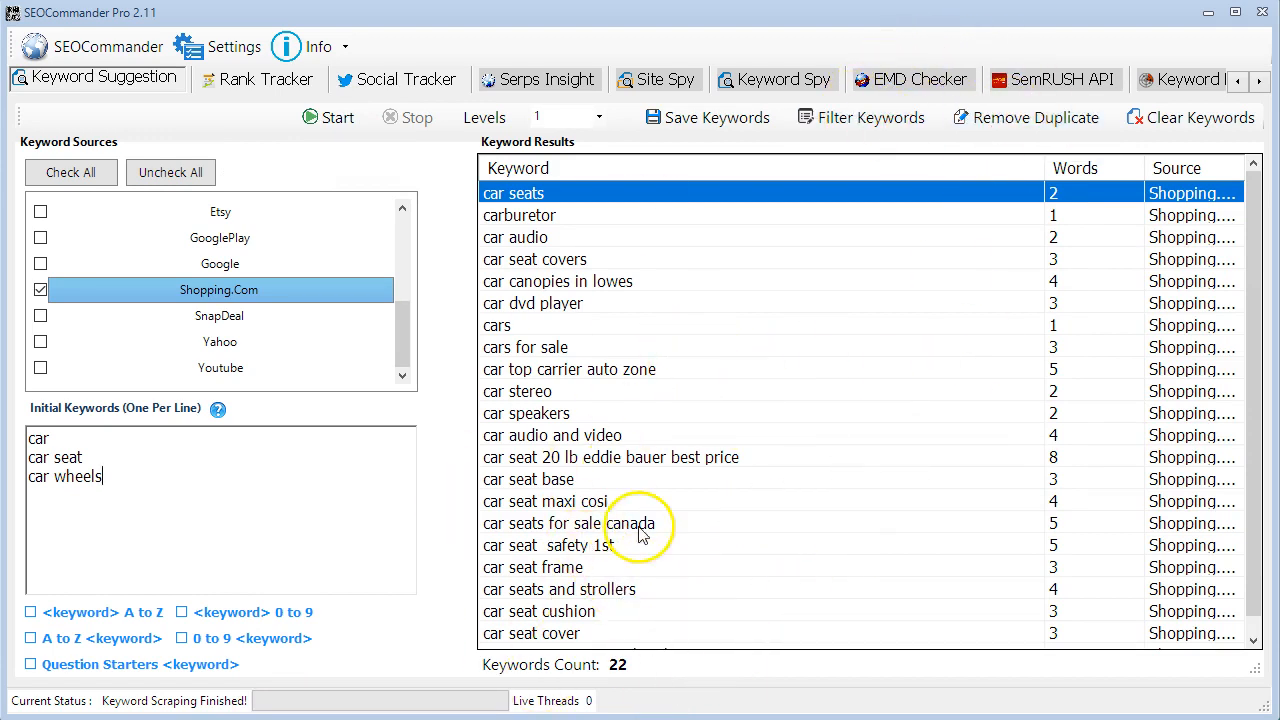
scroll(707, 457, "down", 1)
scroll(634, 460, "up", 1)
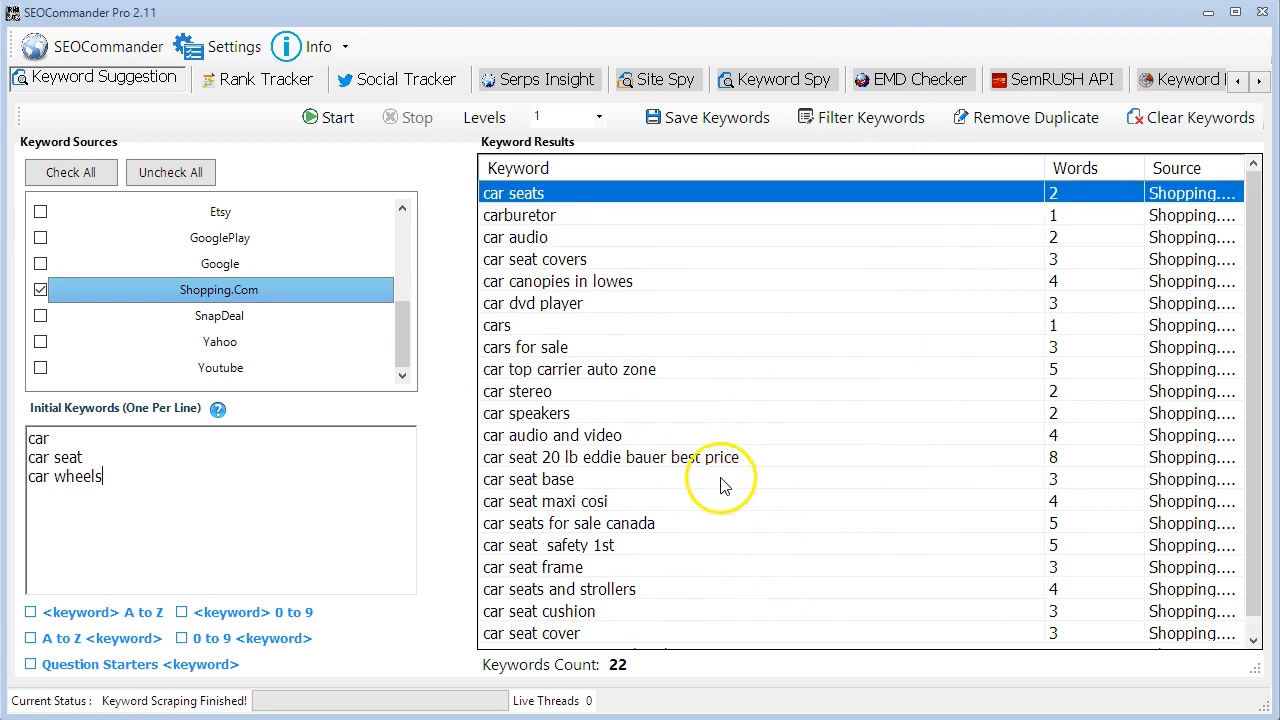
Step: Select several non-adjacent results, from car audio to car seat frame, and look at the copy, delete and send actions available for them
right_click(674, 324)
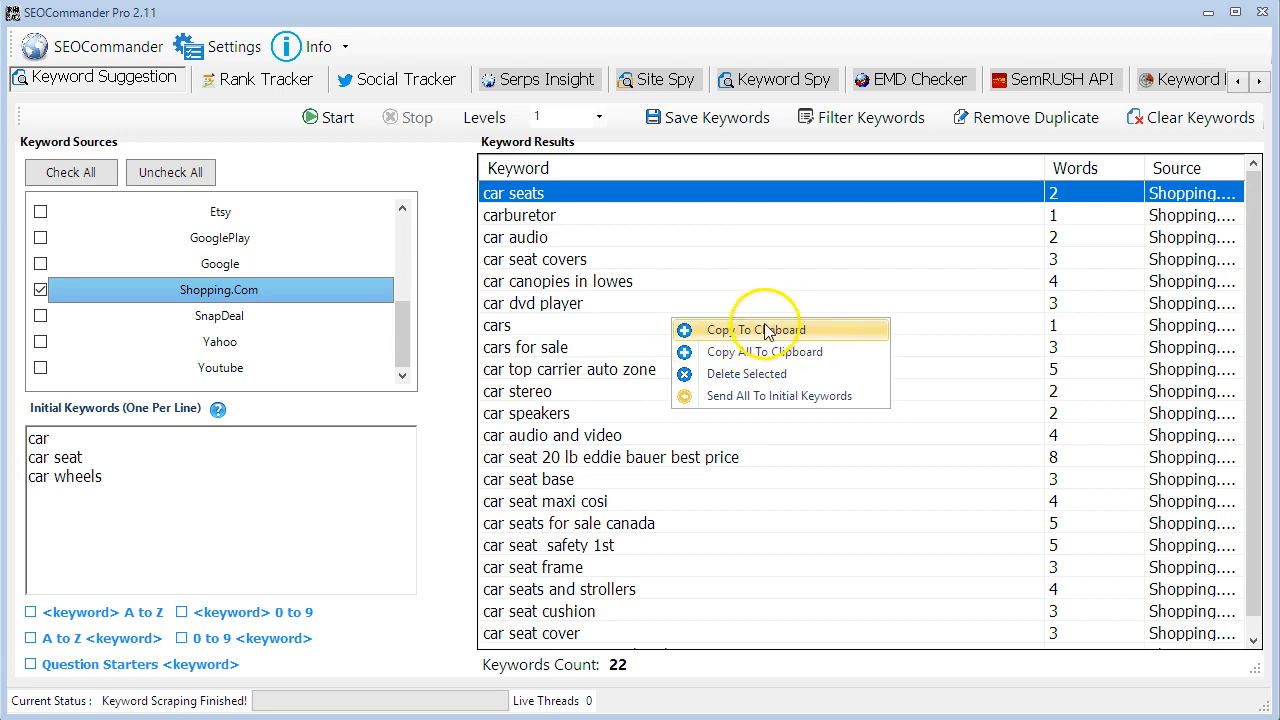
left_click(556, 237)
left_click(545, 281, "ctrl")
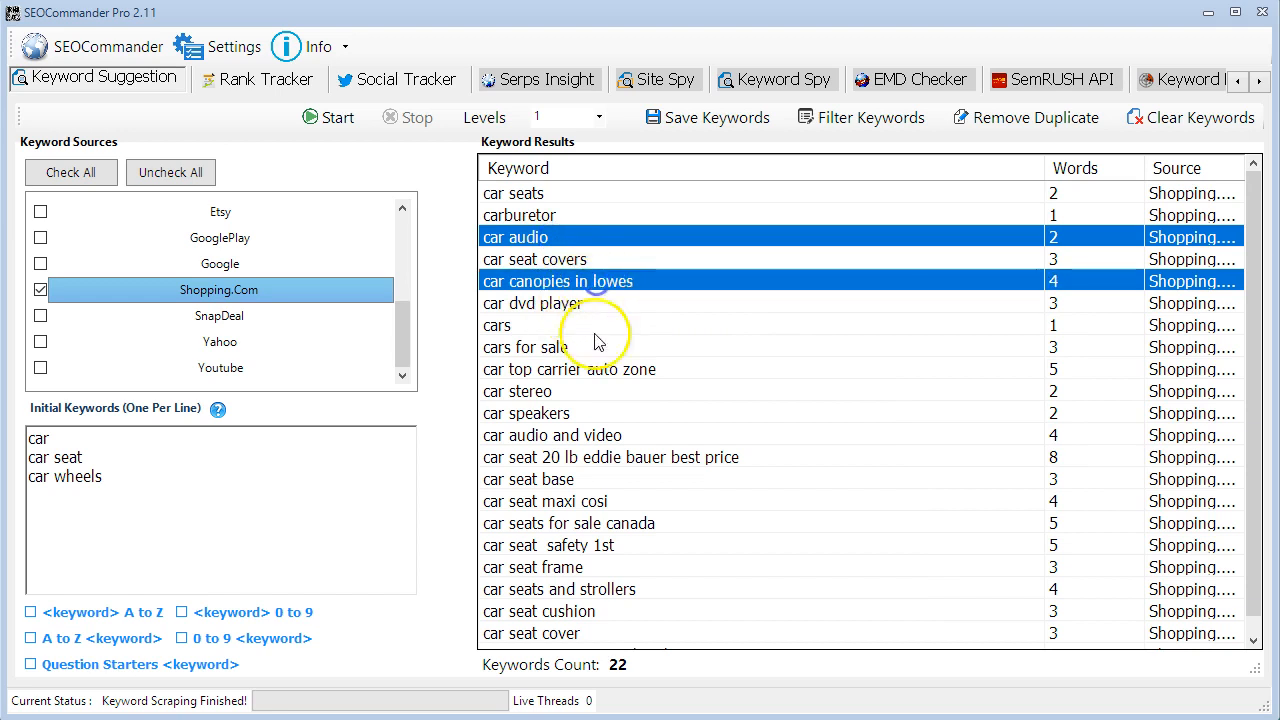
left_click(600, 369, "ctrl")
left_click(606, 479, "ctrl")
left_click(725, 569, "ctrl")
left_click(640, 435, "ctrl")
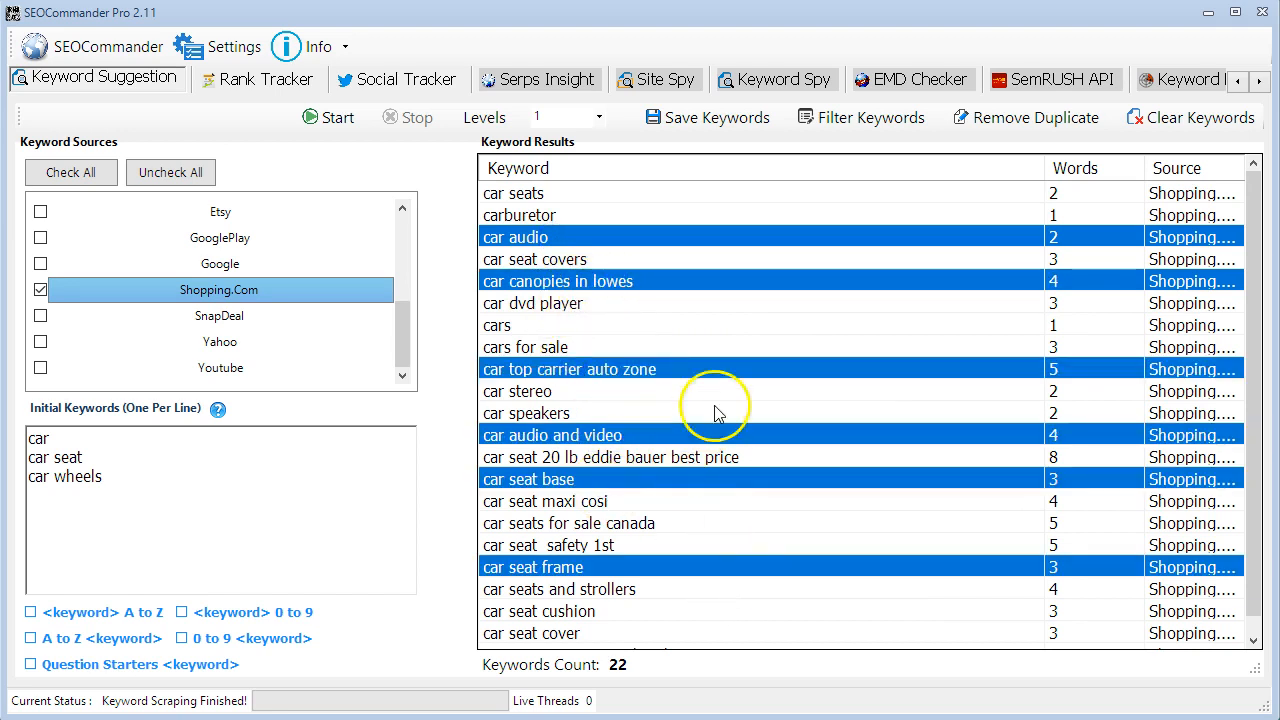
right_click(705, 369)
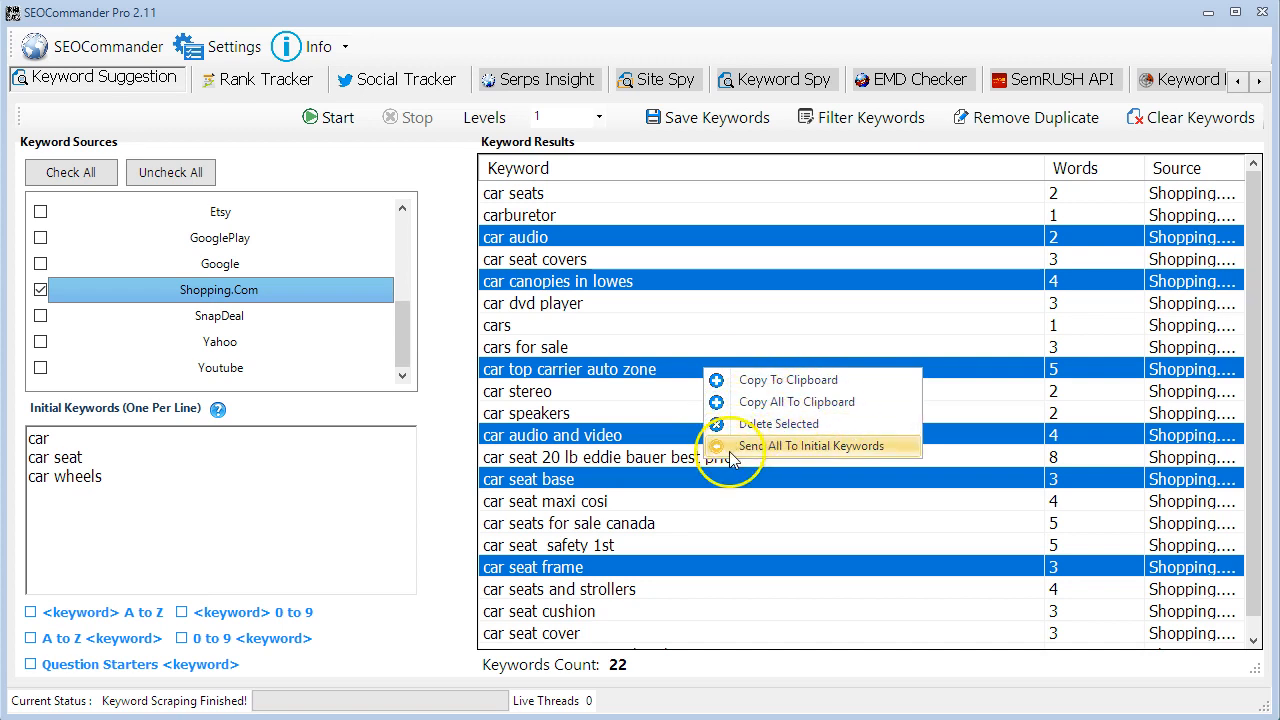
left_click(587, 416)
Step: Send all the keyword results to the initial keywords and check through the filled list
left_click(683, 325)
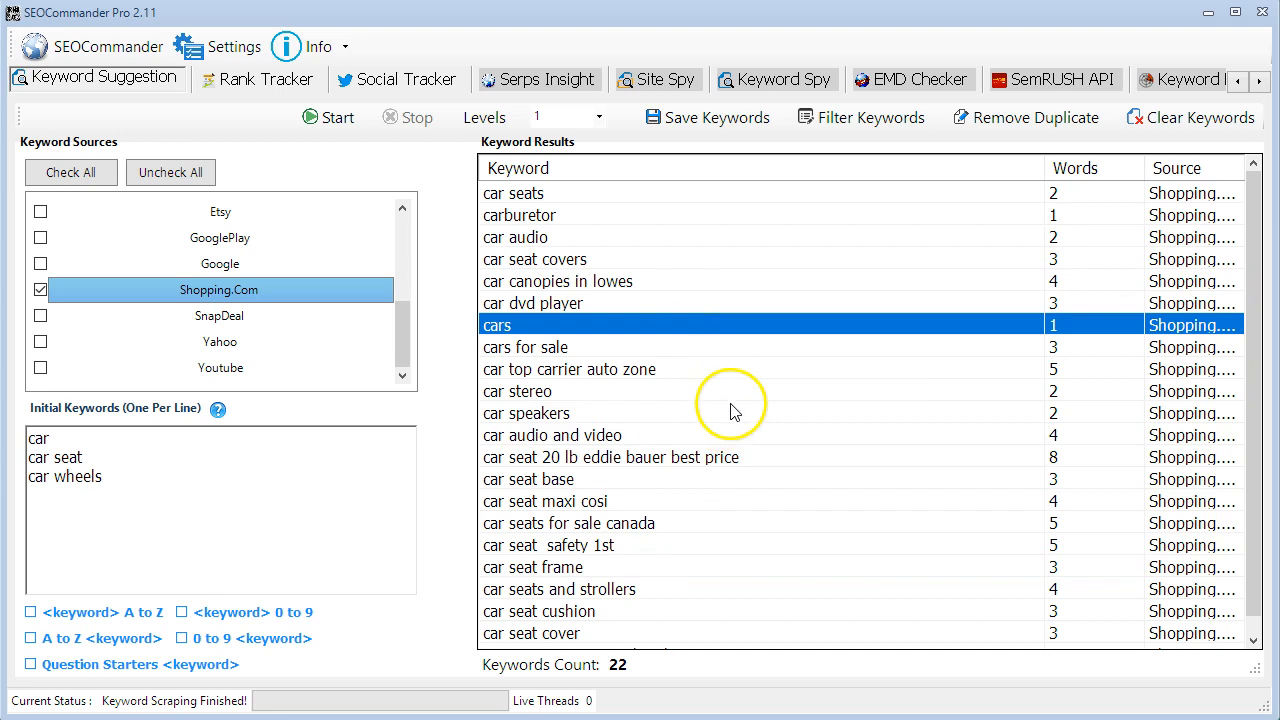
right_click(695, 332)
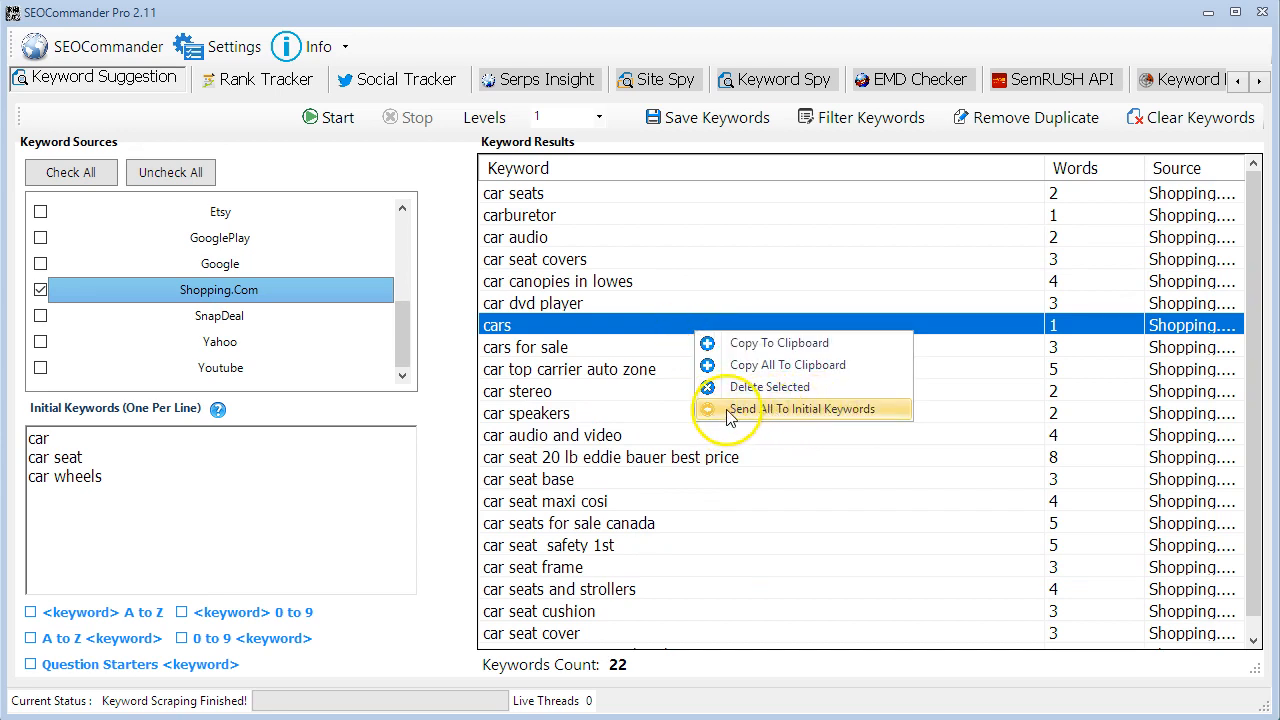
left_click(838, 409)
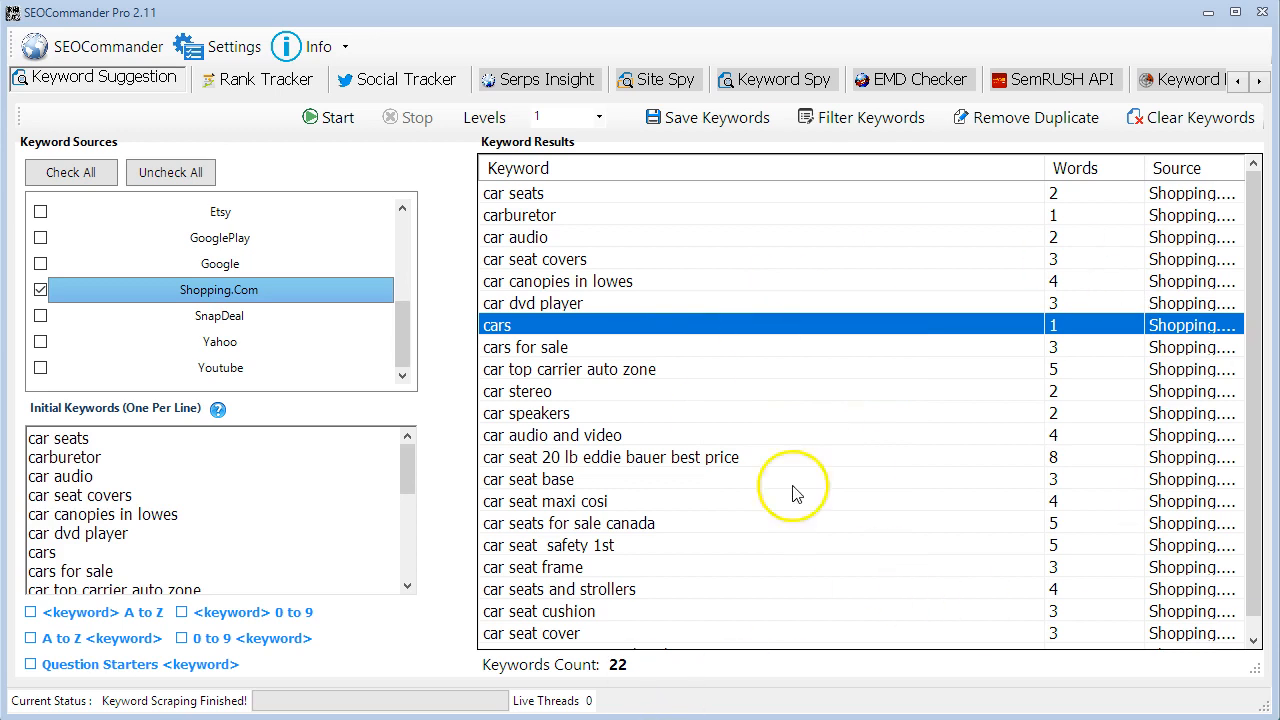
left_click_drag(407, 468, 408, 568)
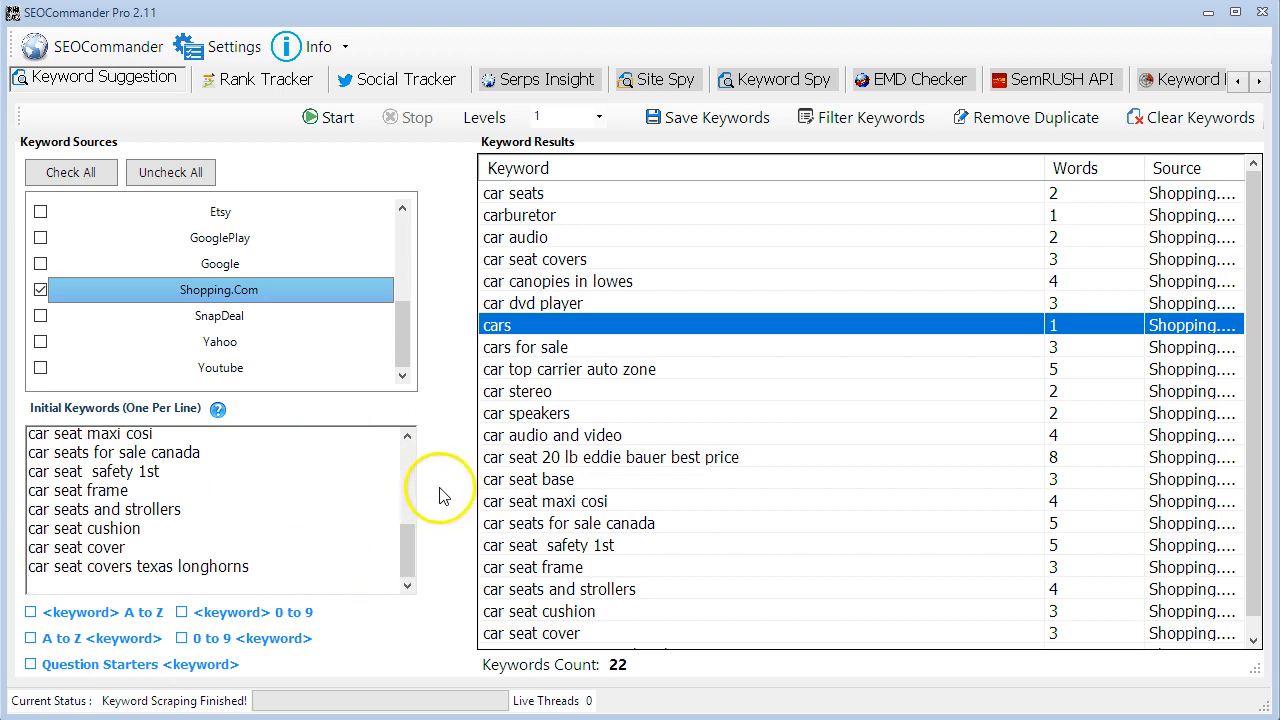
Step: Clear the results, scrape Shopping.Com suggestions for the full initial keyword list, and look through them
left_click(1165, 118)
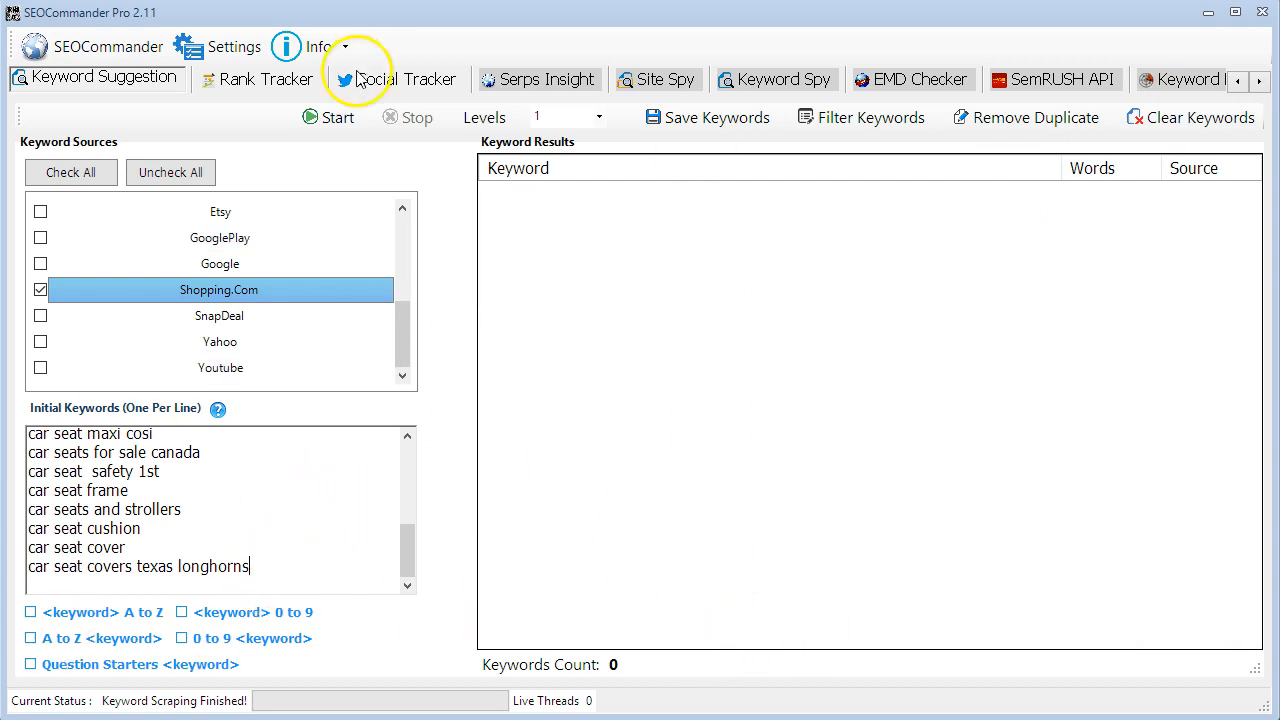
left_click(331, 118)
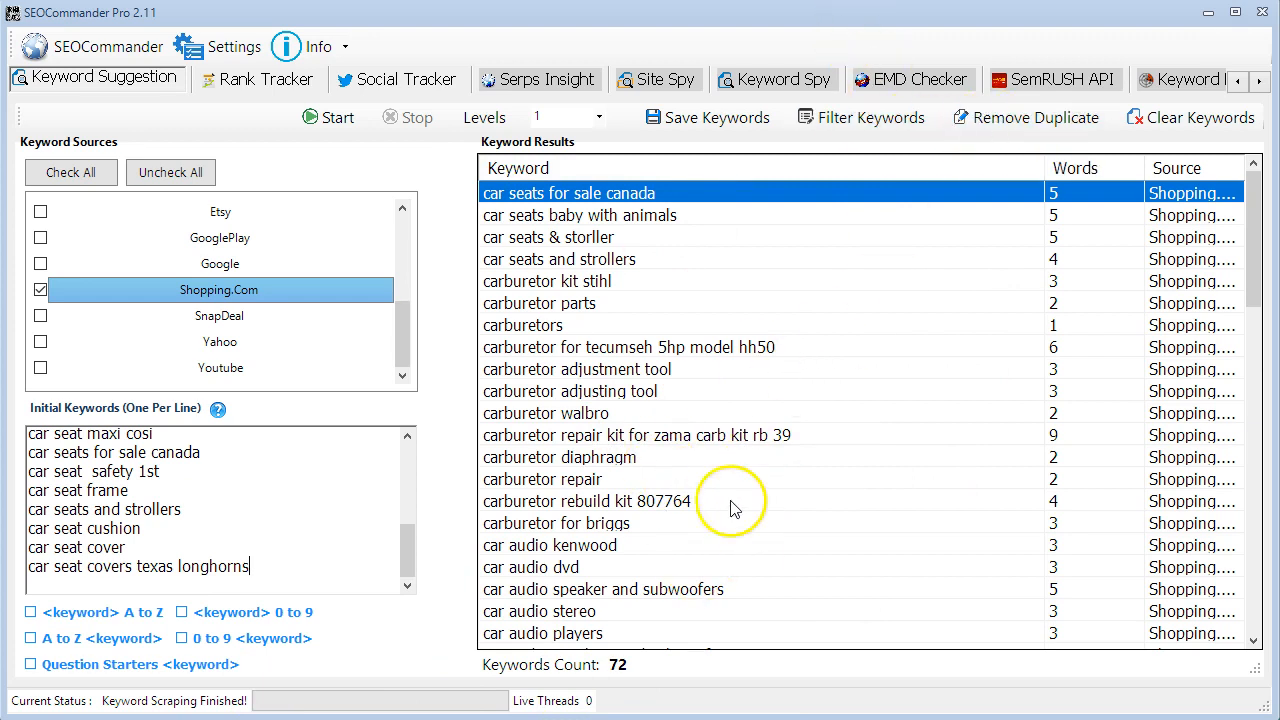
scroll(760, 505, "down", 3)
scroll(790, 510, "down", 14)
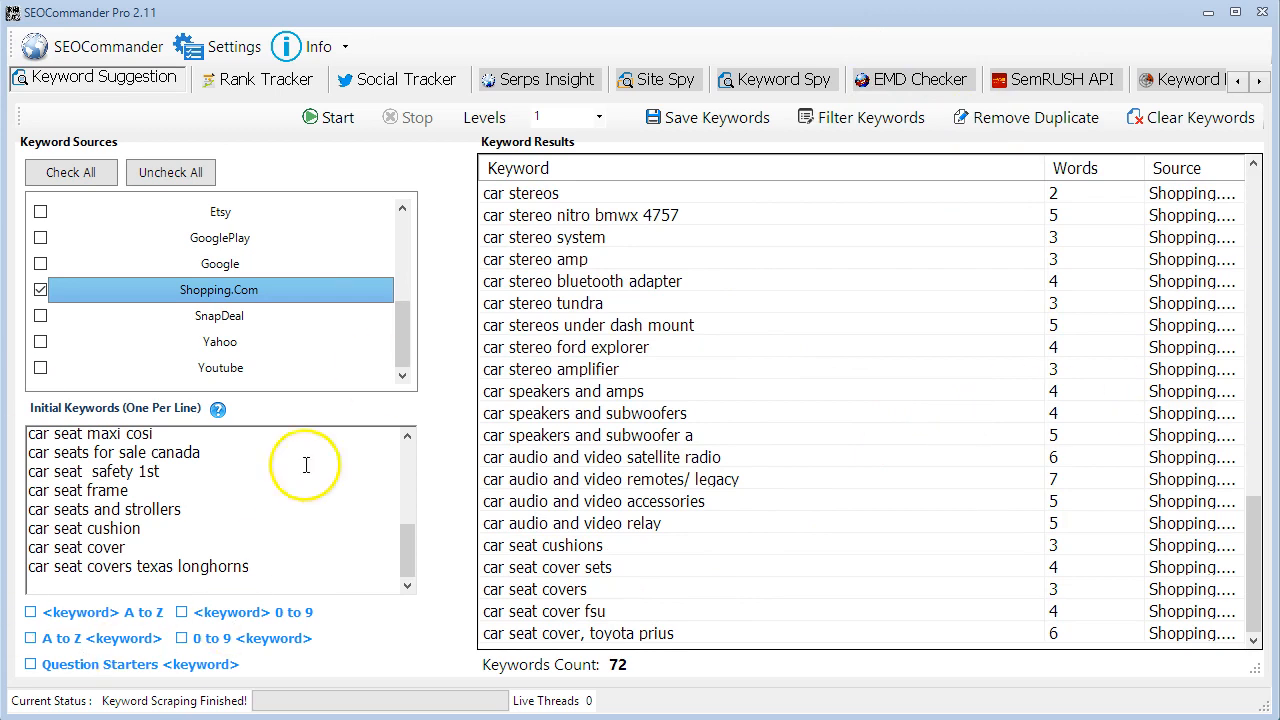
left_click_drag(1271, 595, 1259, 620)
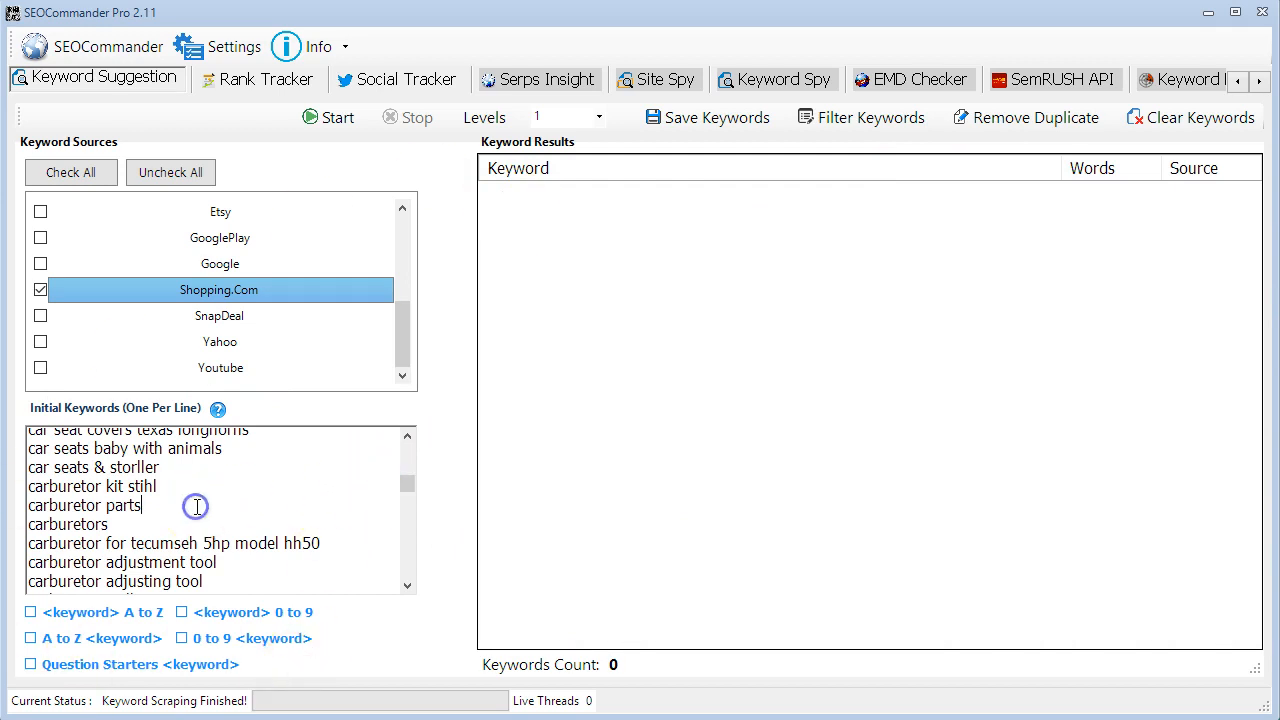
Step: Empty the initial keywords list and uncheck the Shopping.Com source
key("ctrl+a")
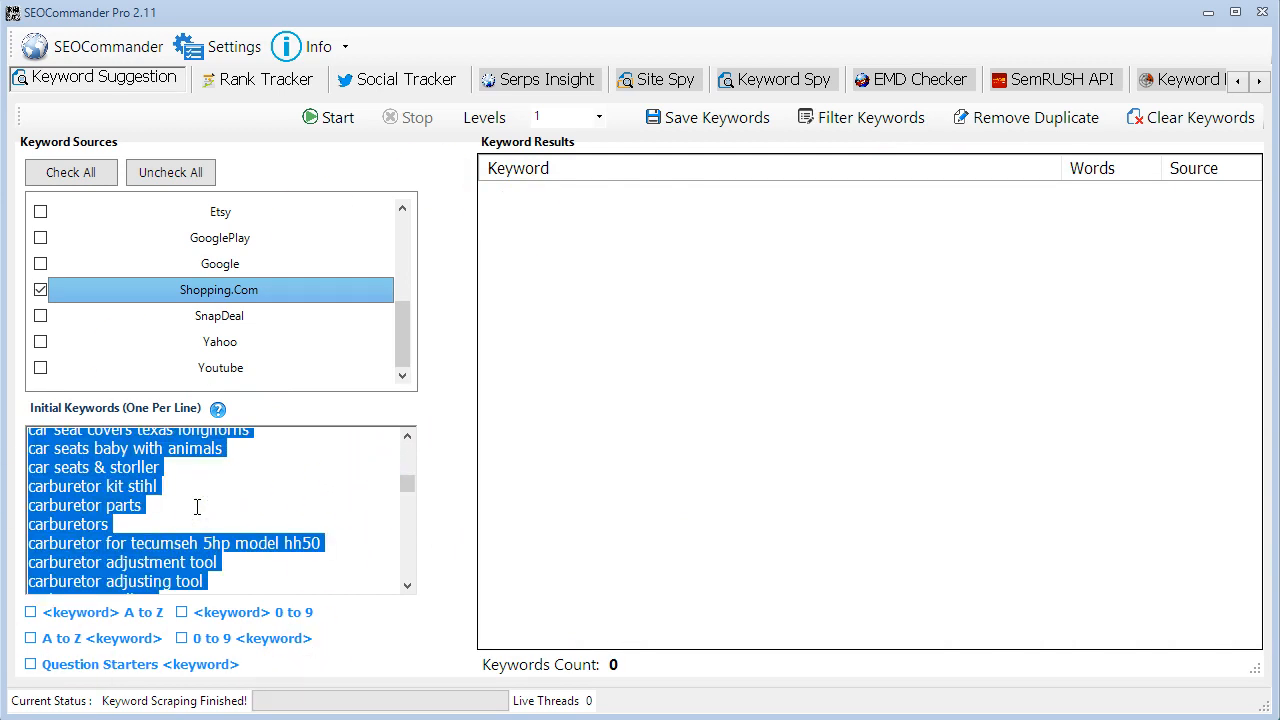
key("Delete")
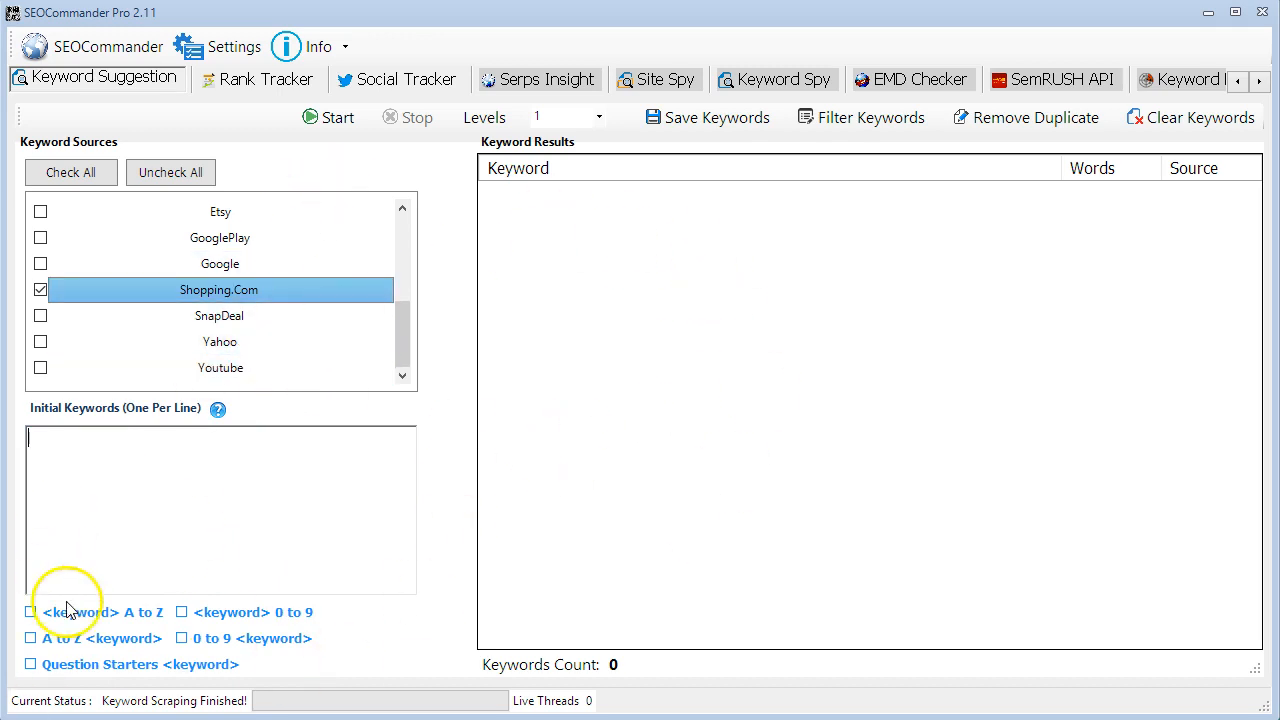
left_click(400, 343)
mouse_move(400, 343)
left_mouse_down()
mouse_move(409, 237)
mouse_move(409, 337)
left_mouse_up()
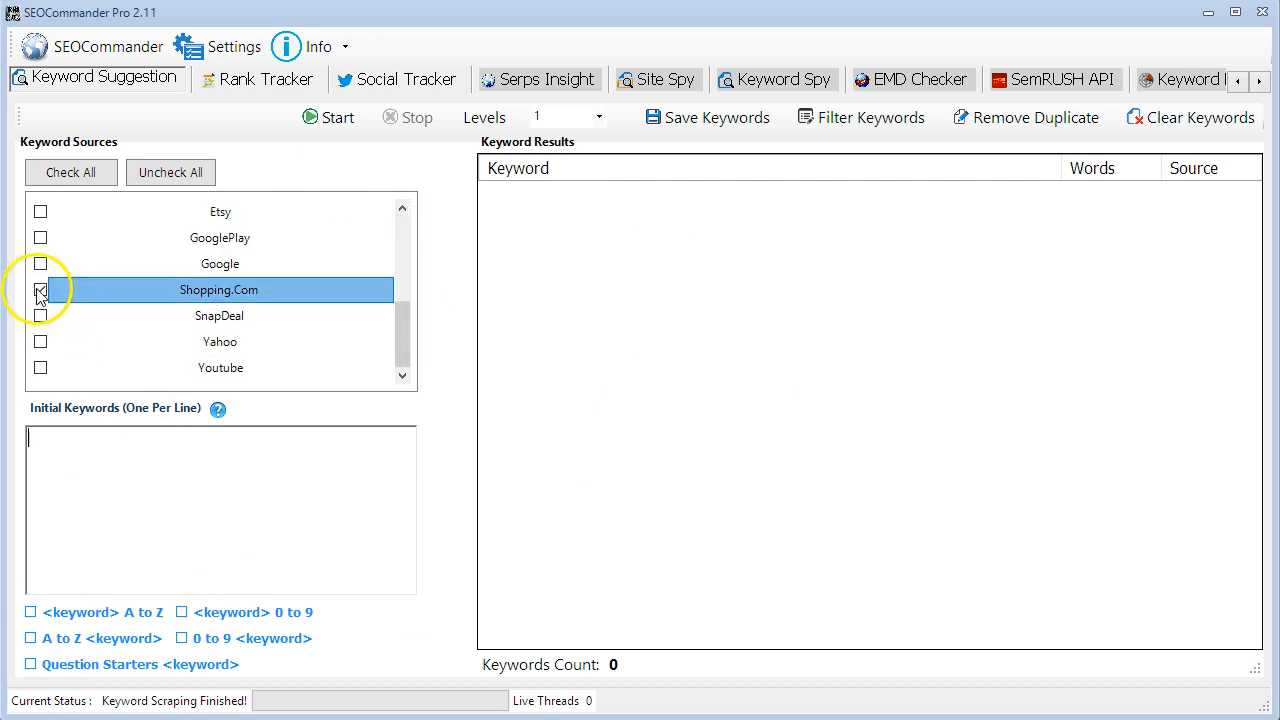
left_click_drag(403, 338, 413, 222)
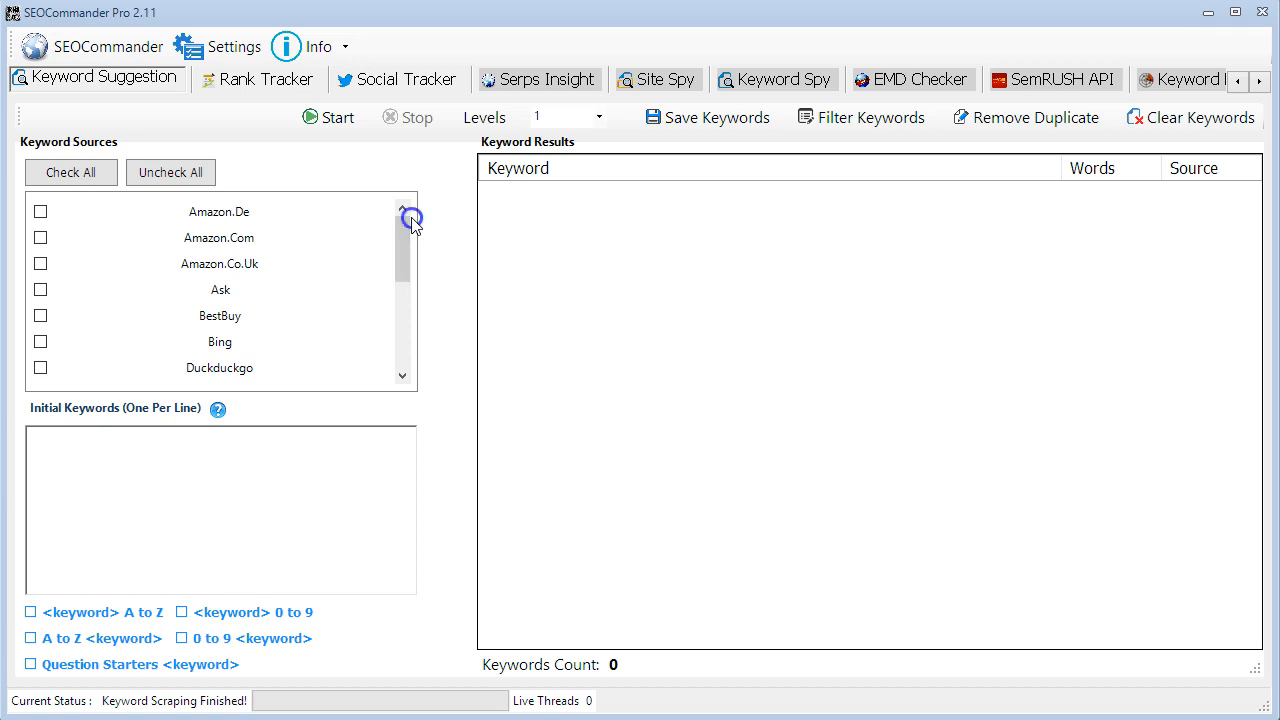
mouse_move(405, 241)
left_mouse_down()
mouse_move(413, 366)
mouse_move(420, 237)
left_mouse_up()
Step: Enter car as the initial keyword, enable Question Starters, and scrape suggestions from the Yahoo and Google sources
left_click(59, 446)
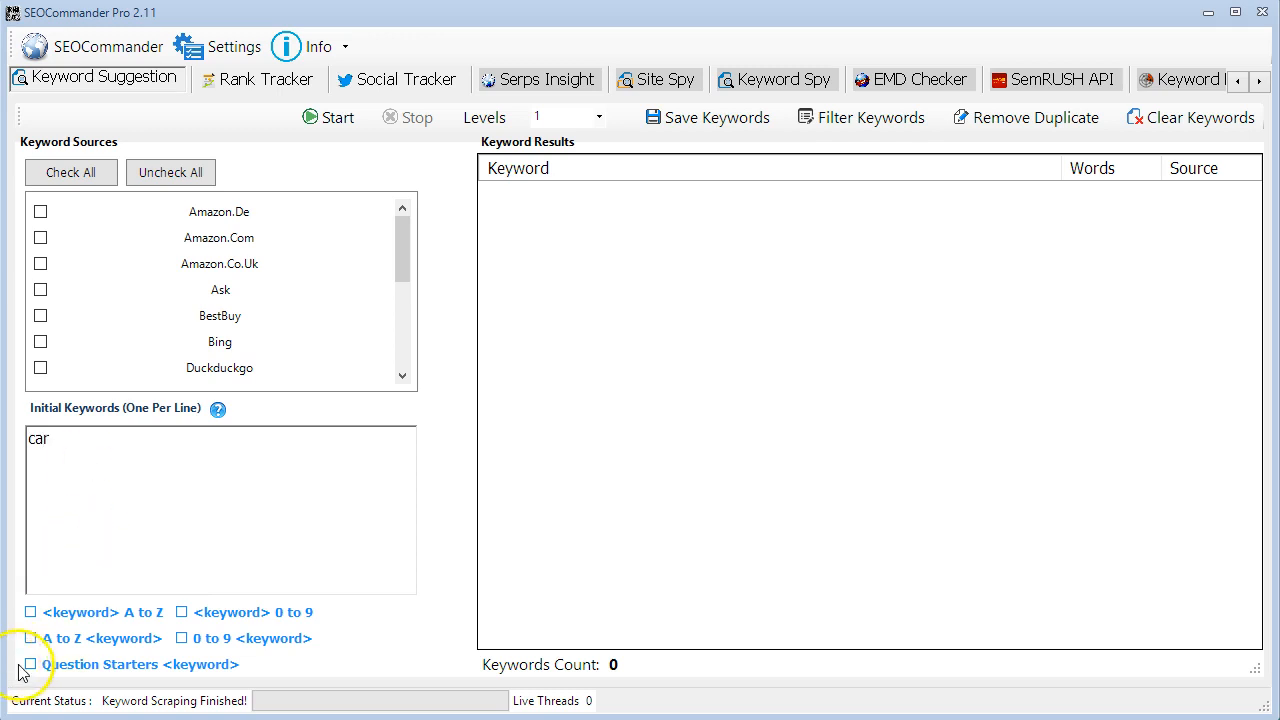
left_click_drag(400, 262, 415, 380)
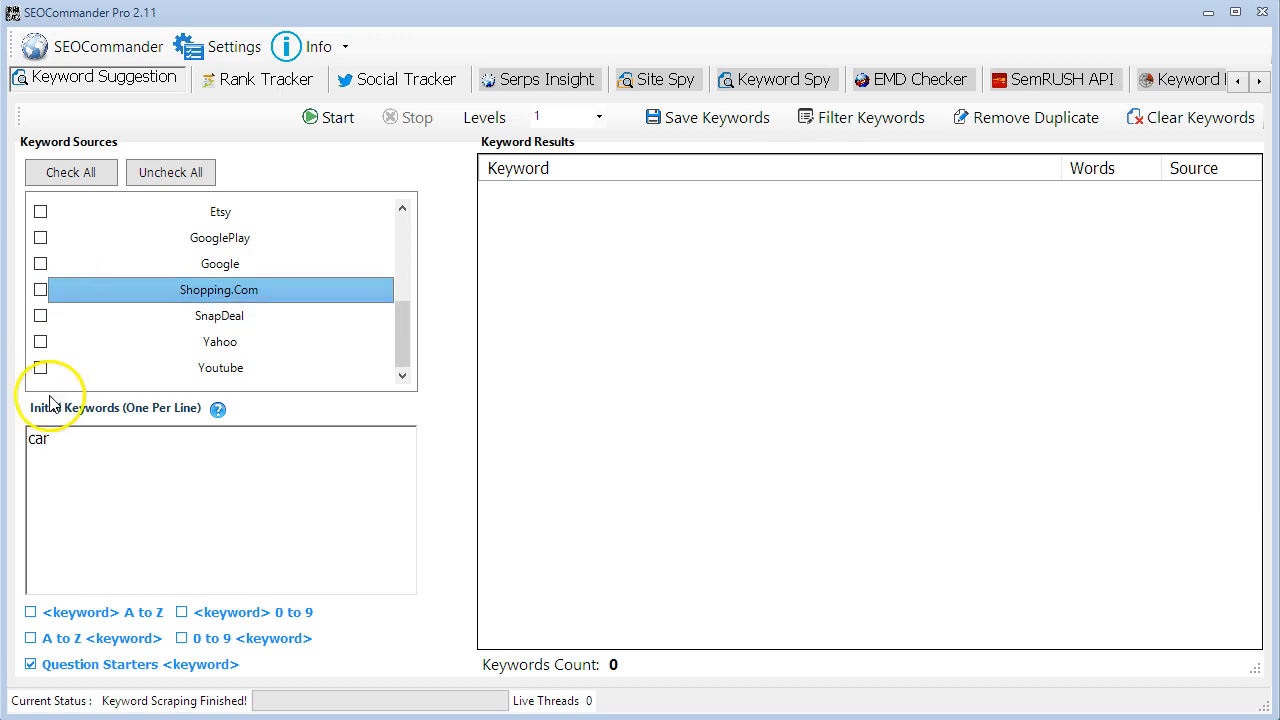
left_click(41, 341)
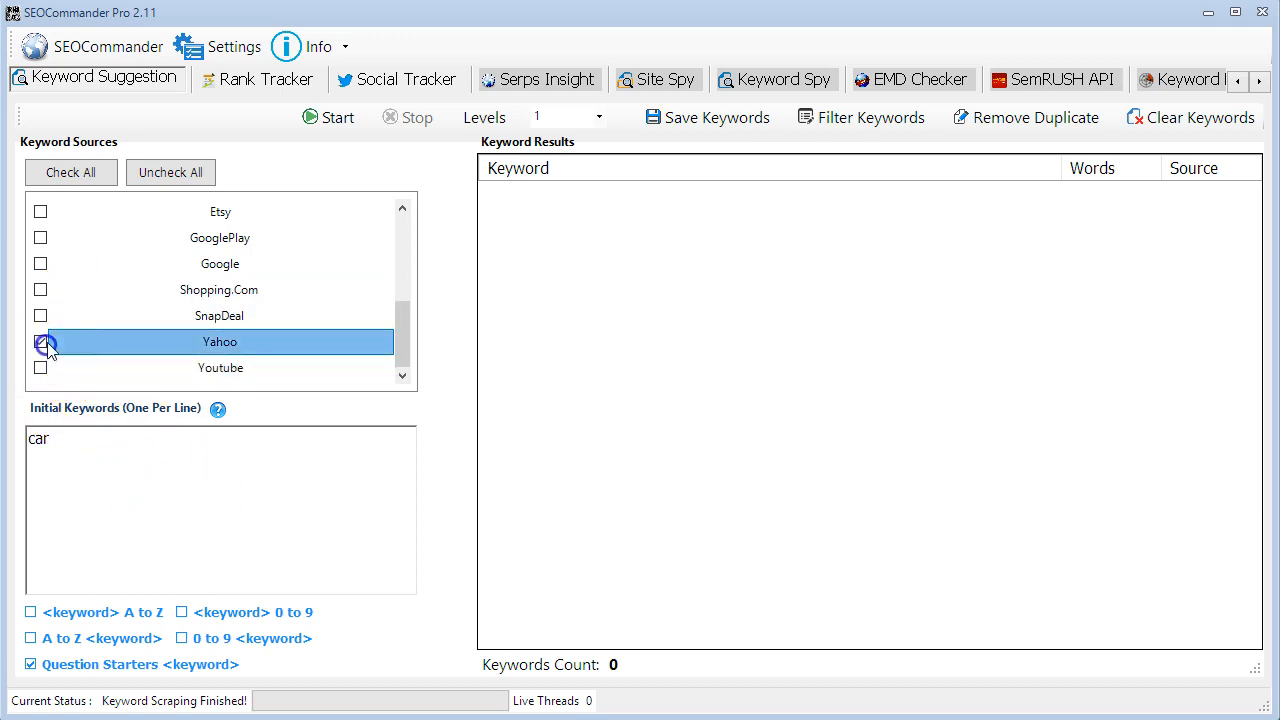
left_click(405, 330)
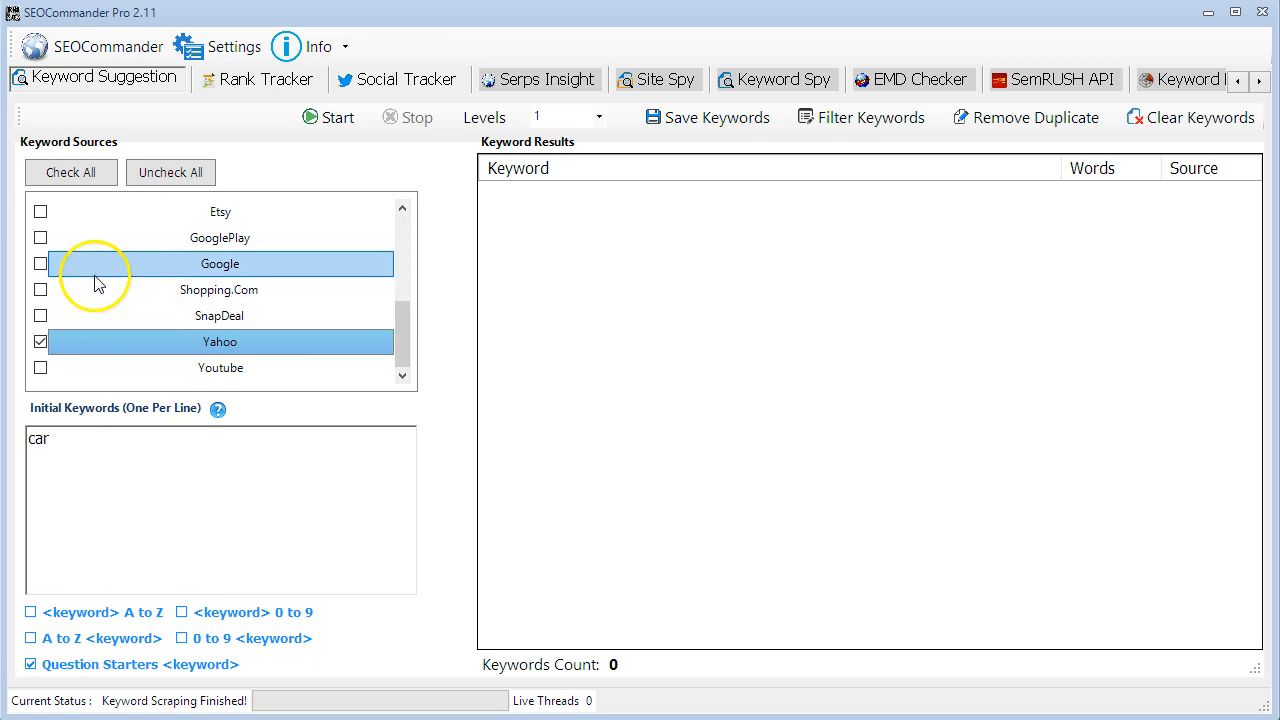
left_click(40, 264)
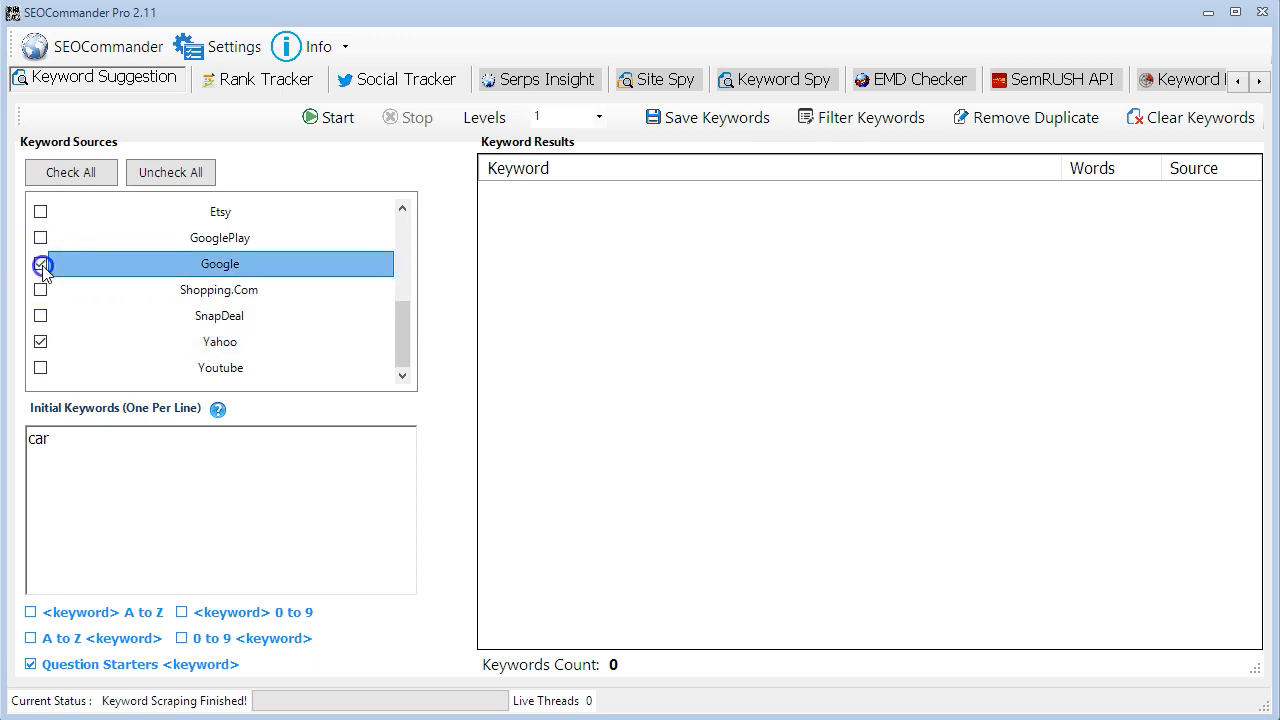
left_click(310, 120)
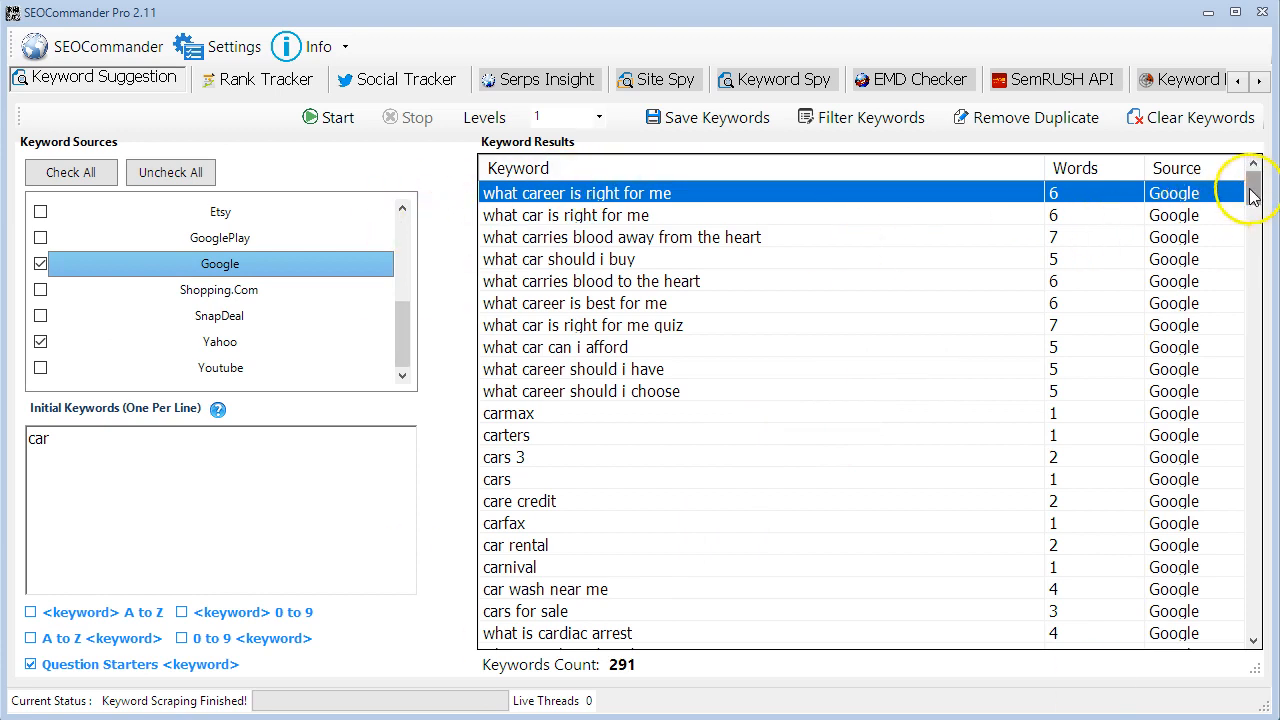
Step: Look through the scraped question keywords and the list of available keyword sources
left_click_drag(1252, 195, 1250, 418)
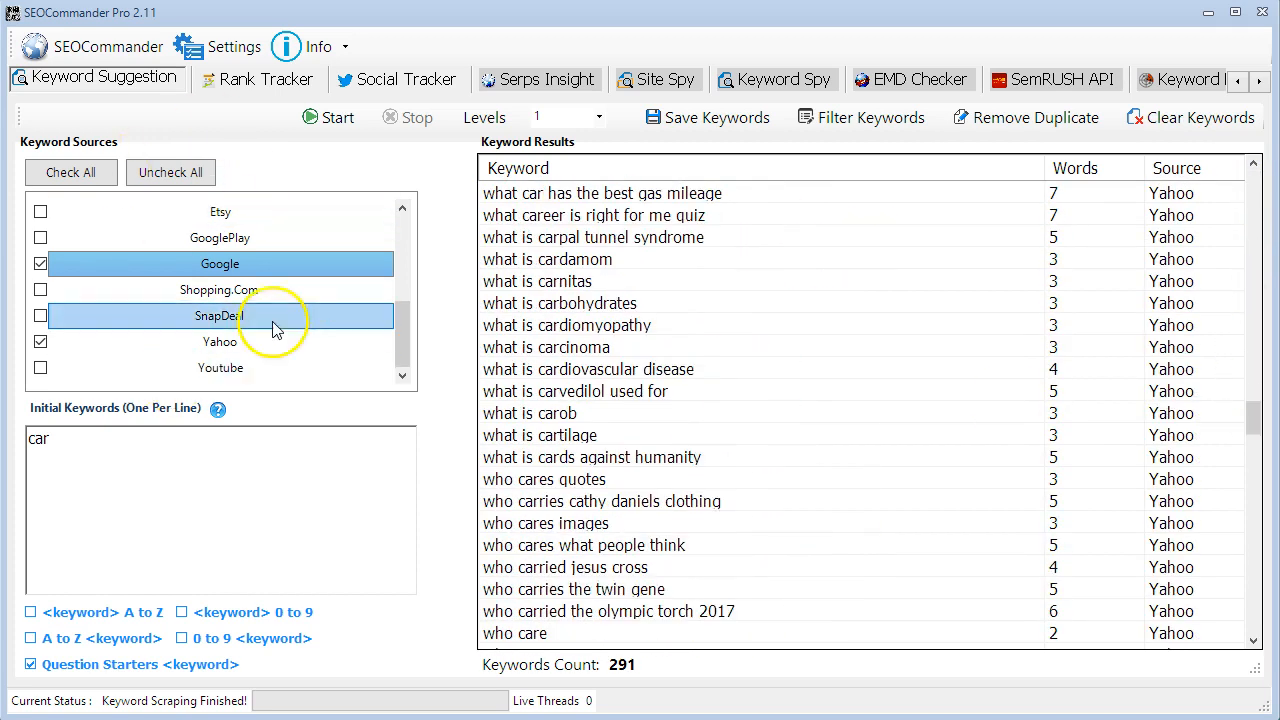
left_click_drag(400, 329, 421, 248)
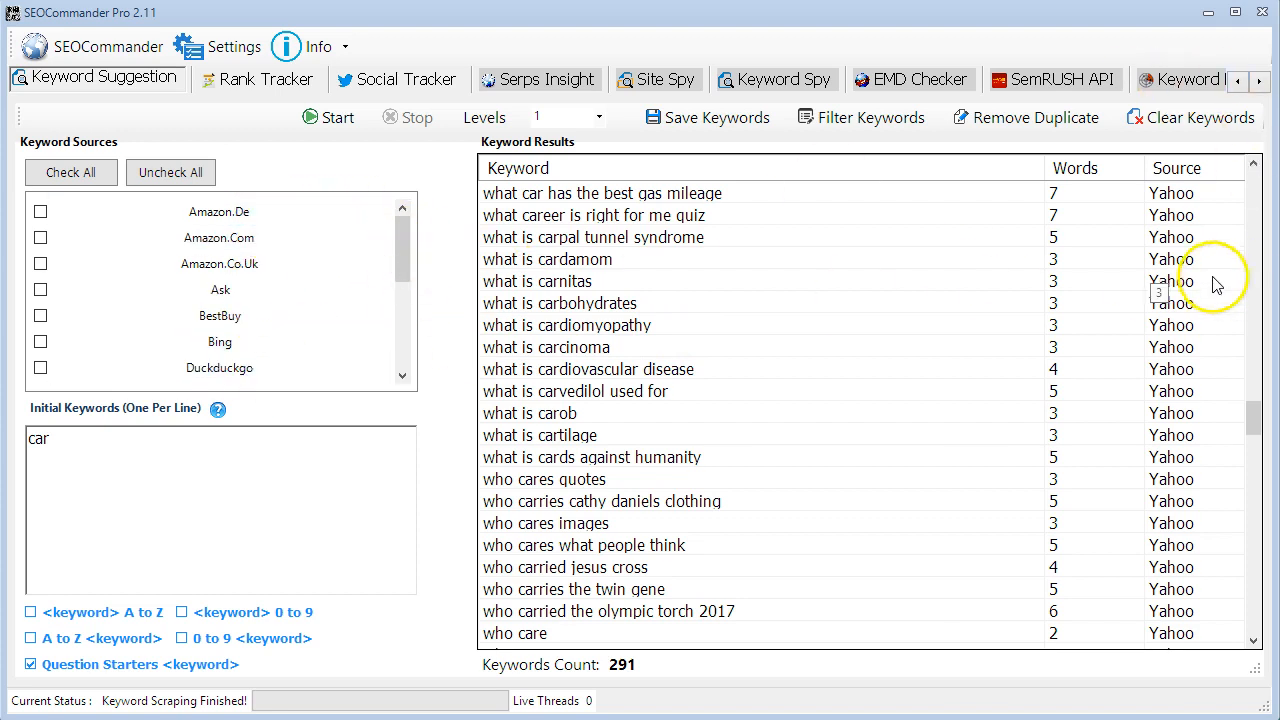
left_click_drag(1252, 423, 1254, 172)
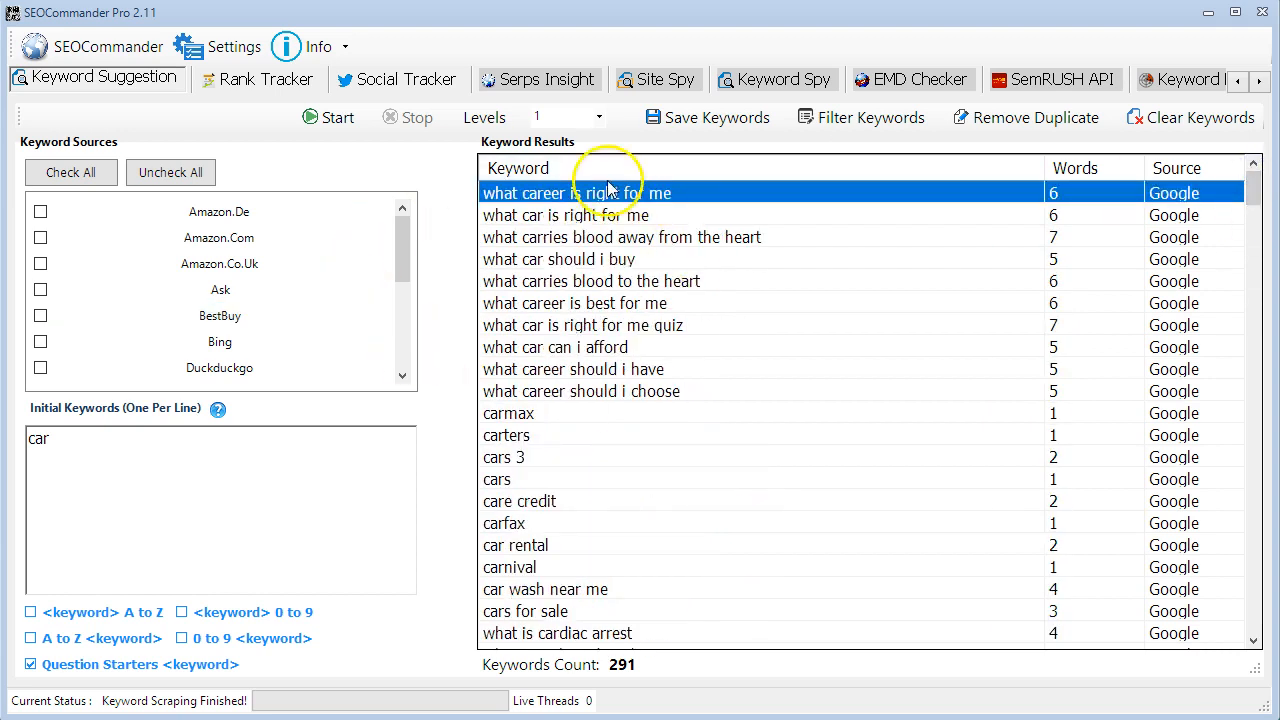
Step: Examine individual question results near the start of the list and the copy, delete and send actions available for them
left_click(650, 243)
left_click(622, 218)
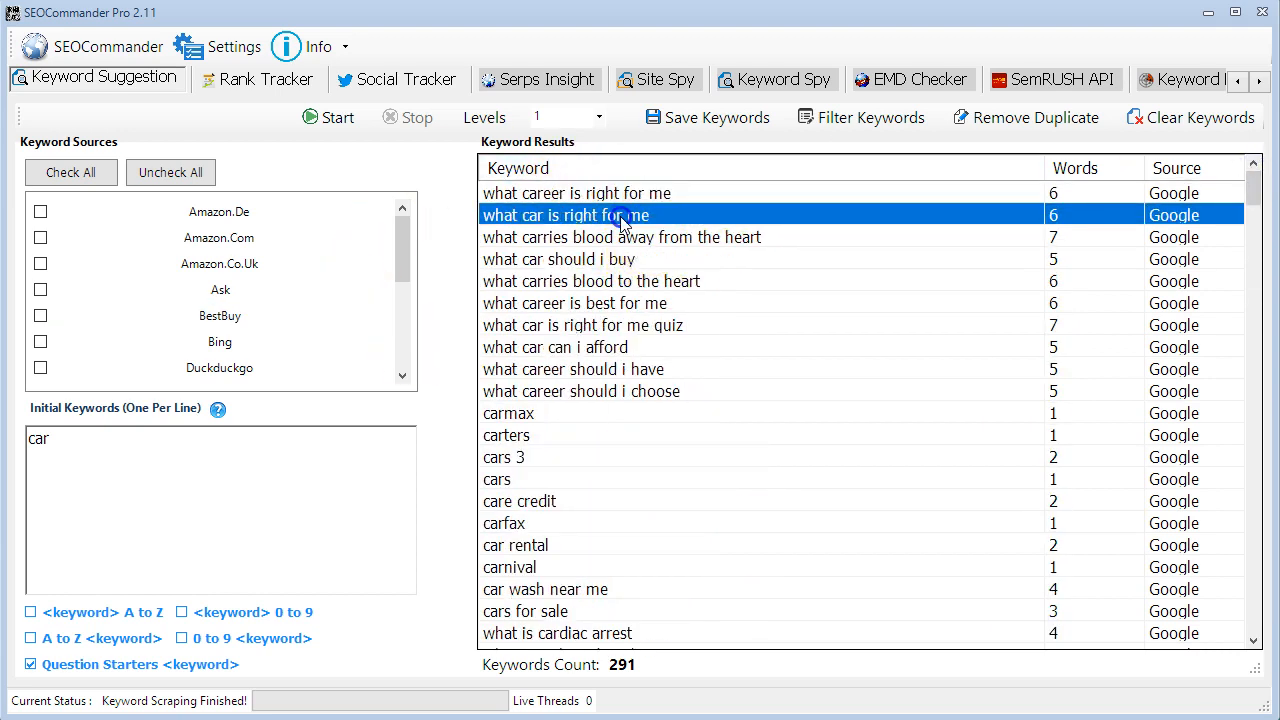
left_click(577, 197)
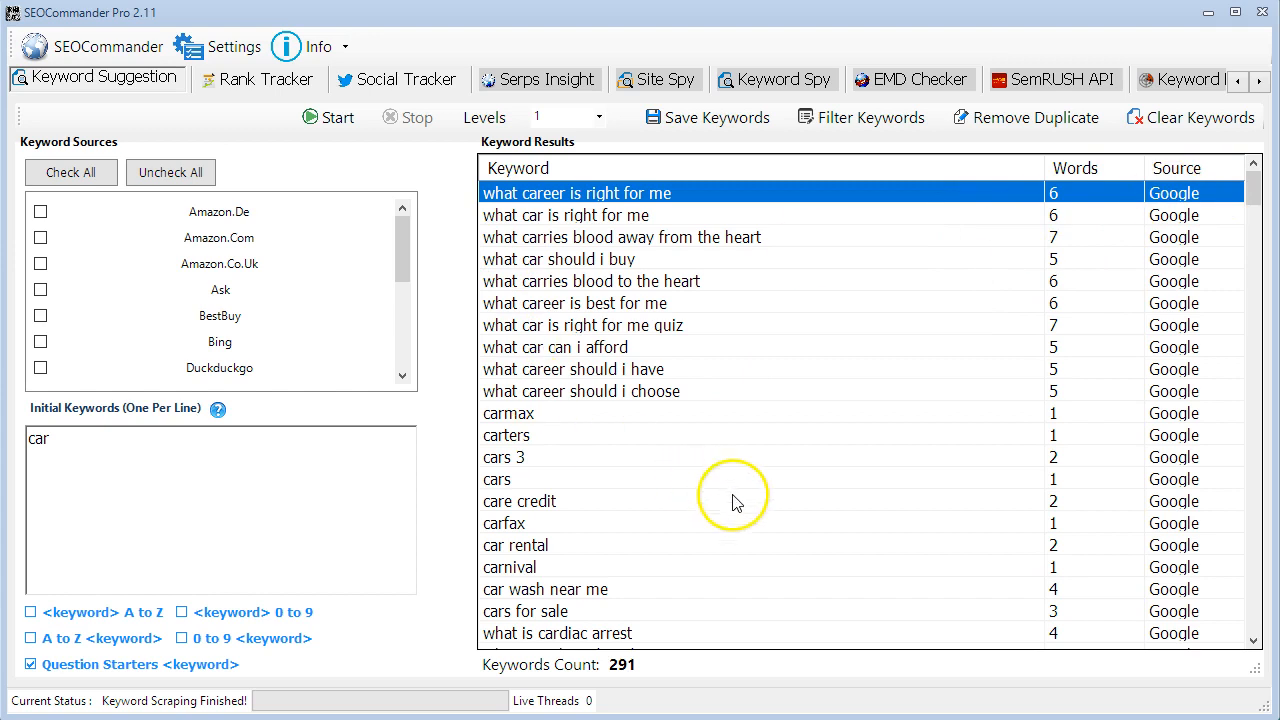
mouse_move(1250, 202)
left_mouse_down()
mouse_move(1257, 609)
mouse_move(1273, 402)
mouse_move(1260, 357)
mouse_move(1266, 187)
left_mouse_up()
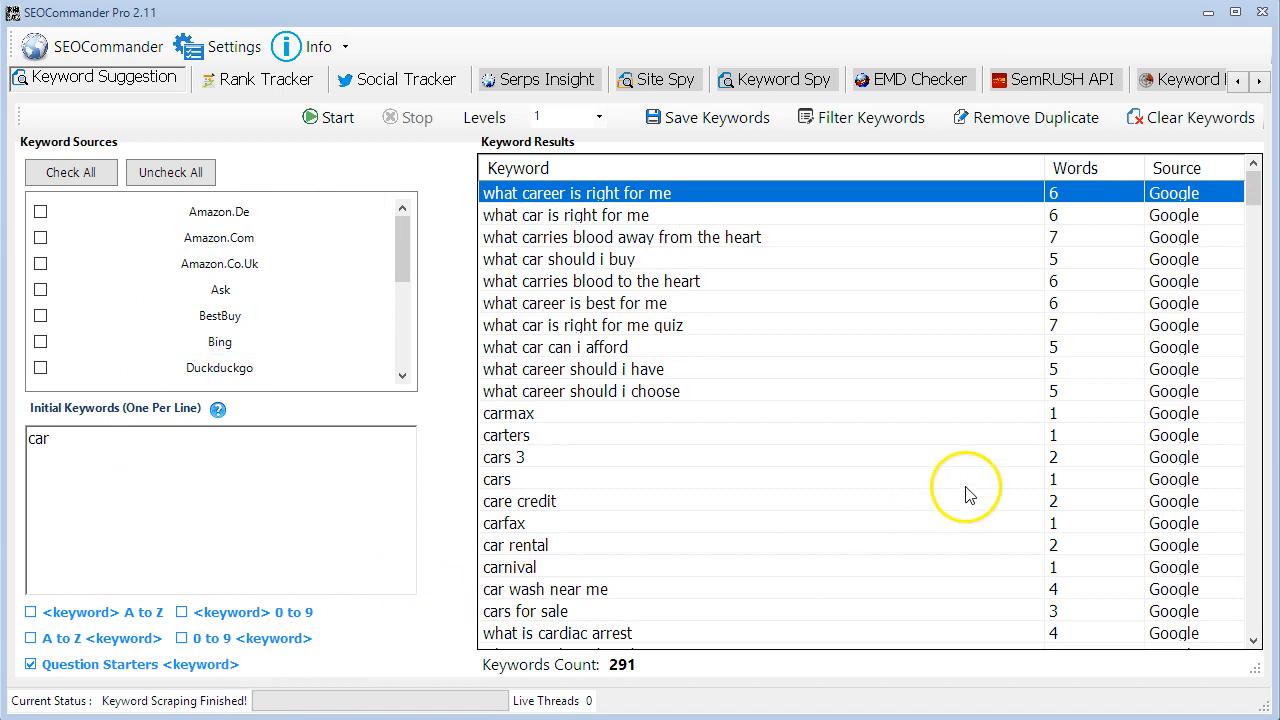
right_click(628, 343)
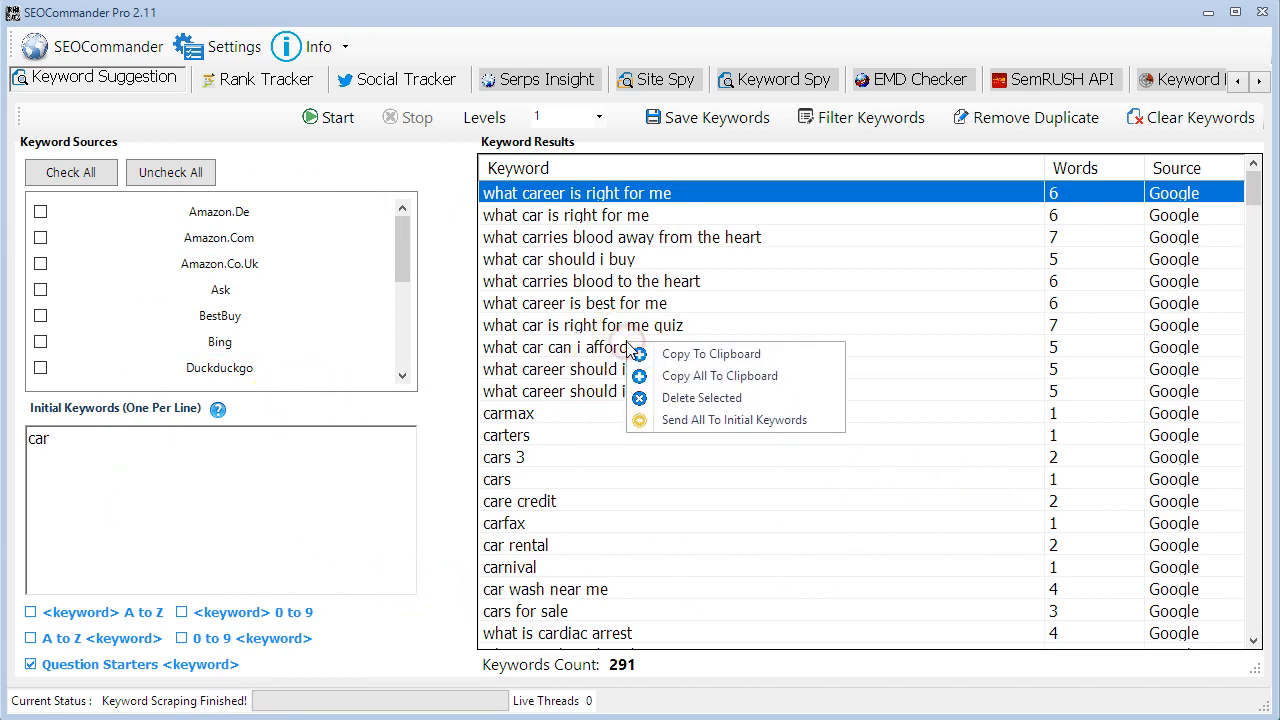
left_click(597, 283)
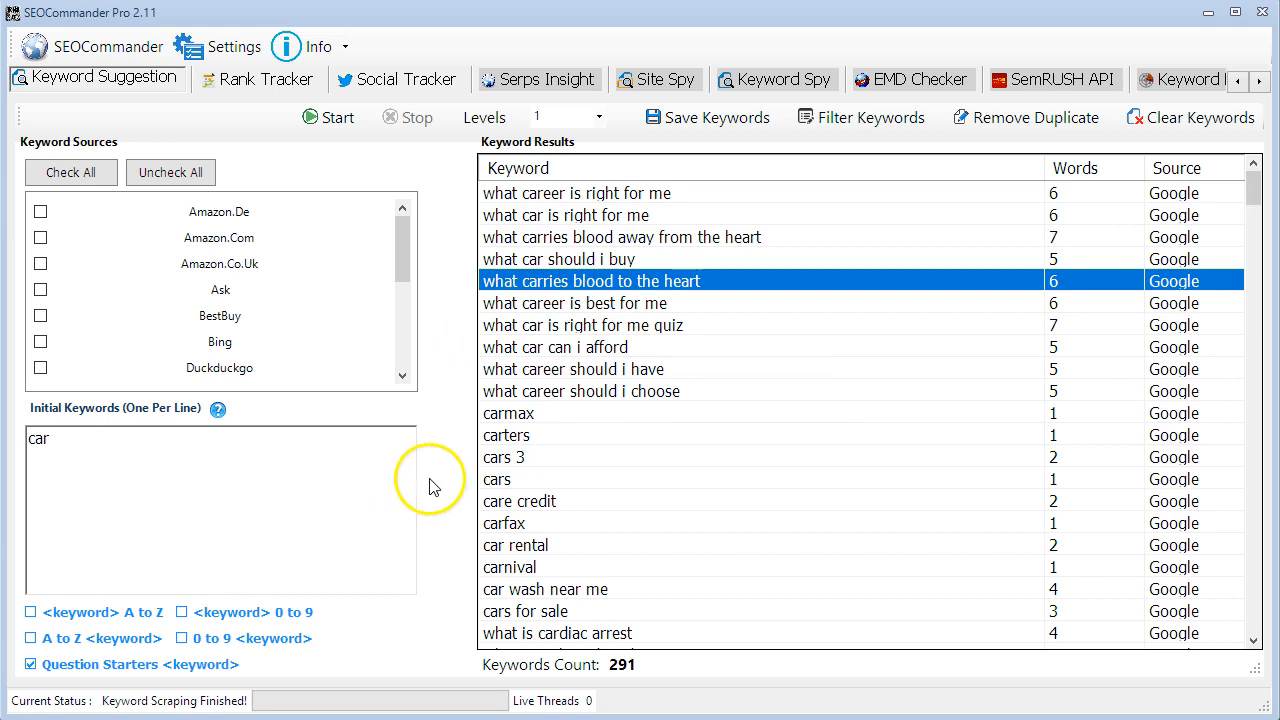